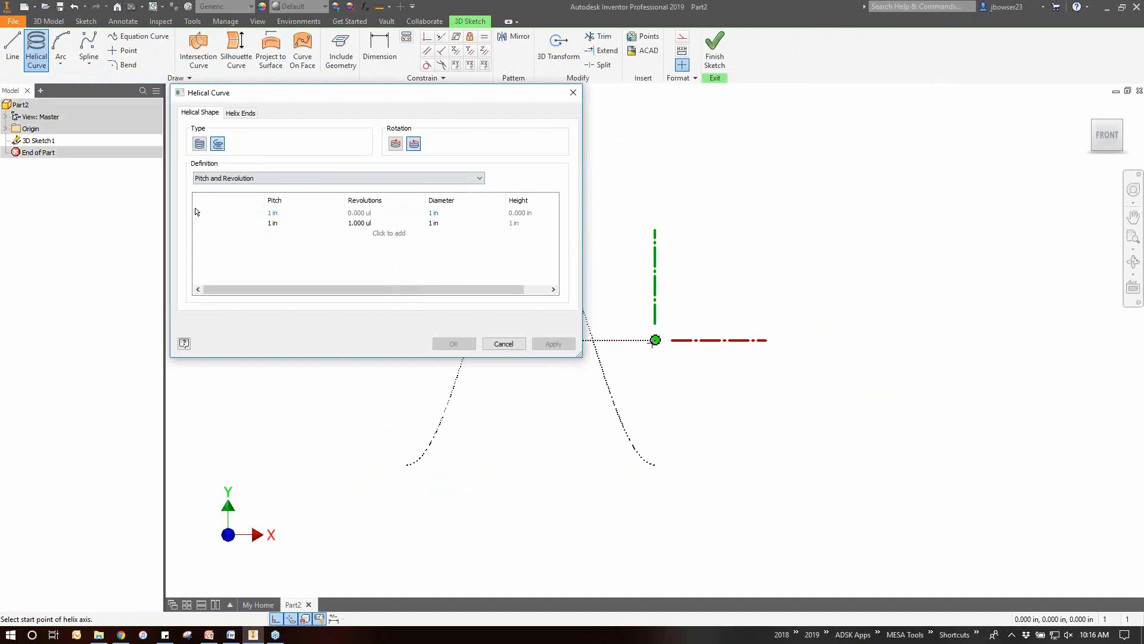
Step: Place the helix axis from the origin about 1.48 in along X, and set the starting row's pitch and diameter to .5
left_click(654, 340)
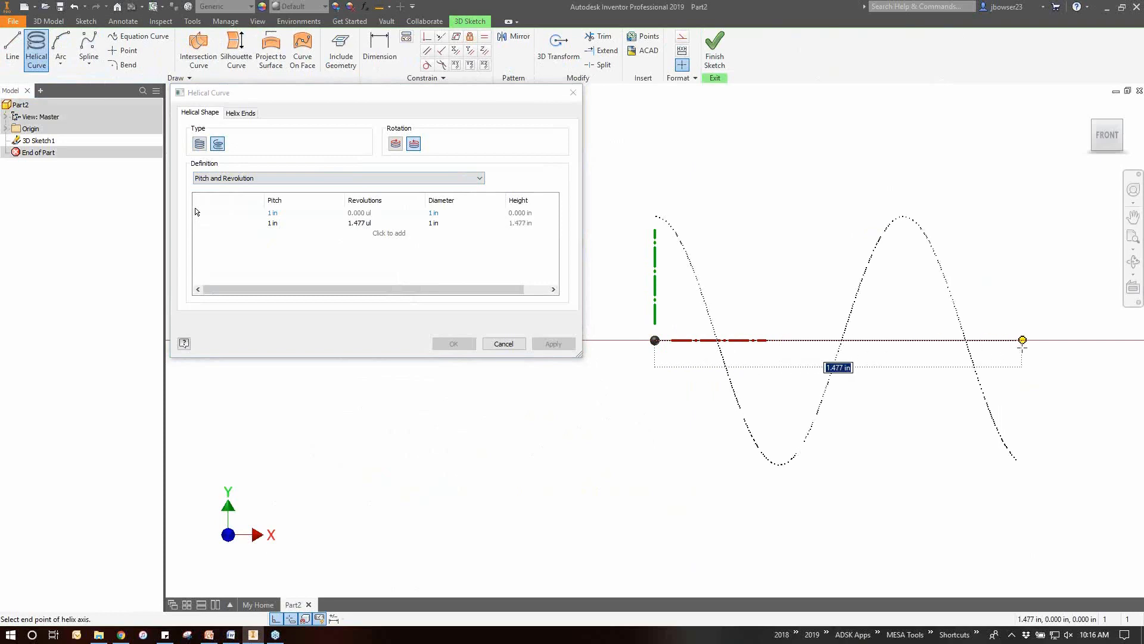
left_click(1023, 348)
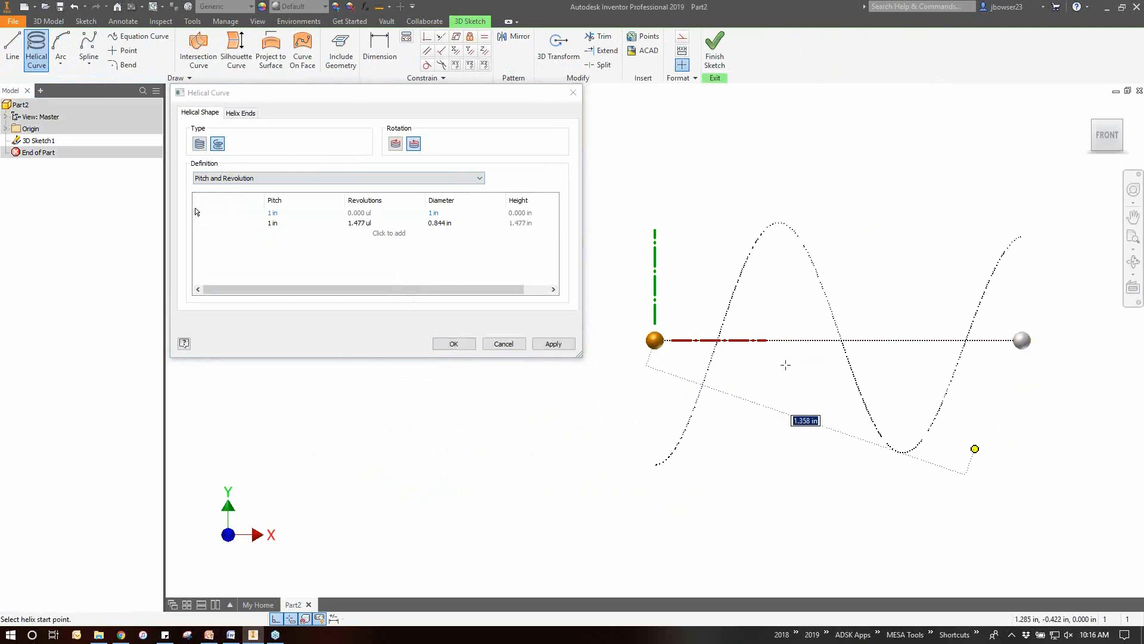
left_click(274, 214)
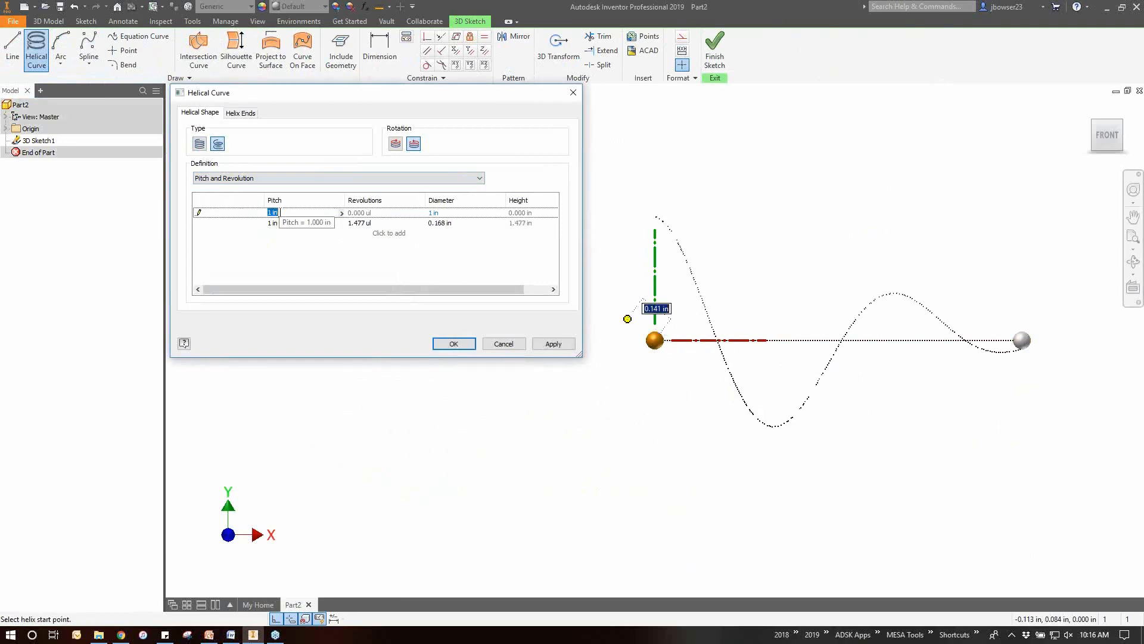
type(".5")
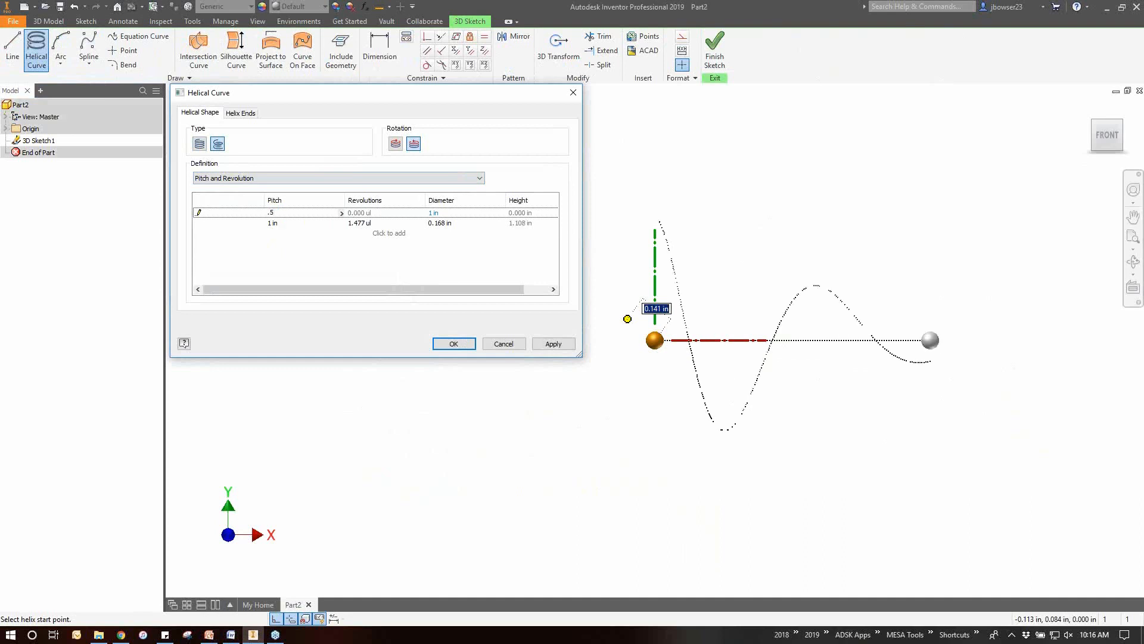
left_click(376, 216)
left_click(451, 215)
type(".5")
Step: Define the second row of the helical curve with pitch .5, 3 revolutions and diameter 1
left_click(280, 224)
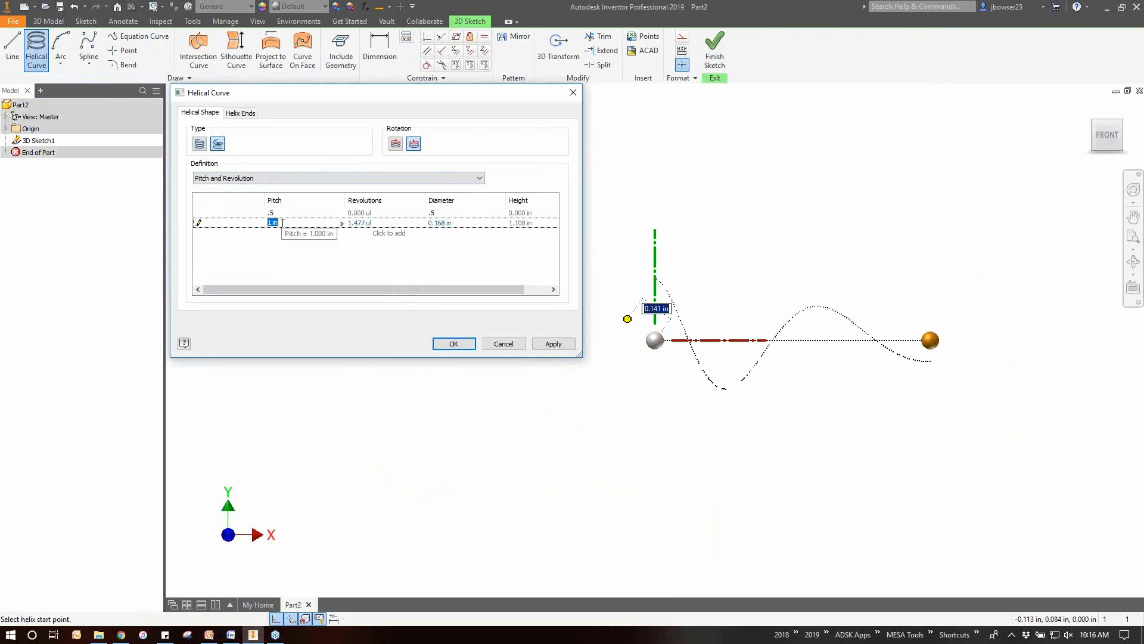
type(".5")
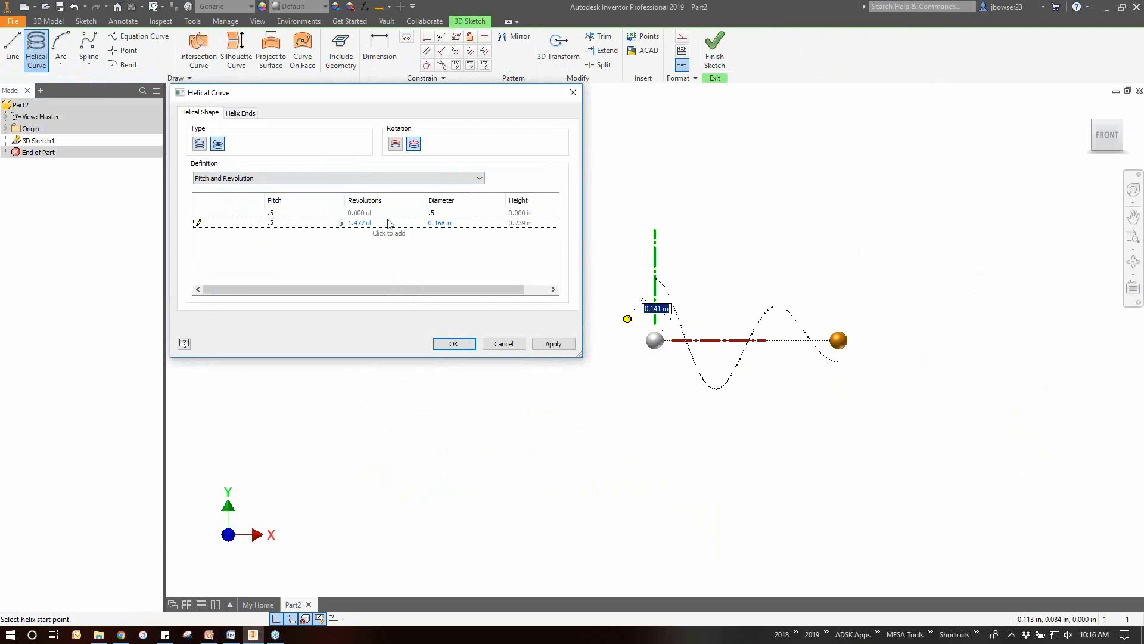
left_click(382, 223)
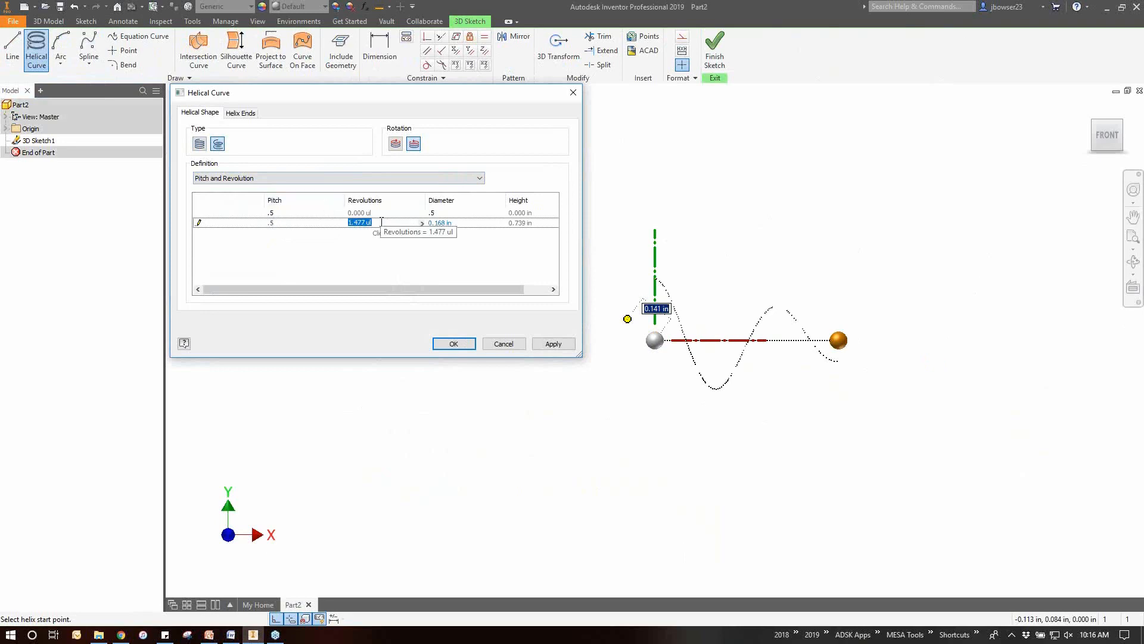
type("3")
left_click(465, 220)
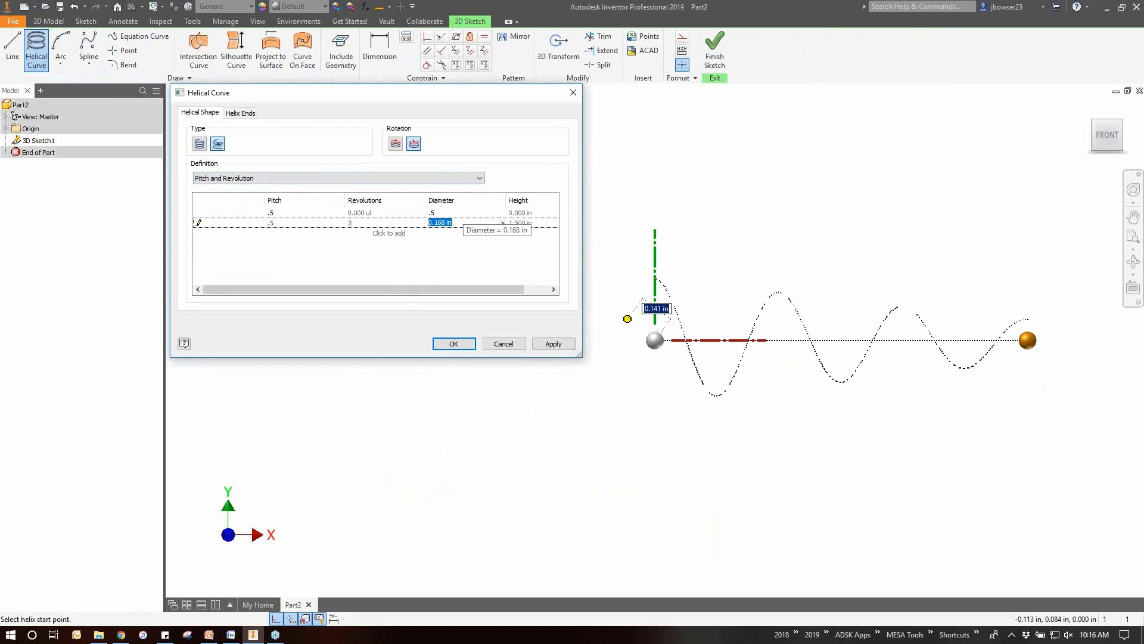
type("1")
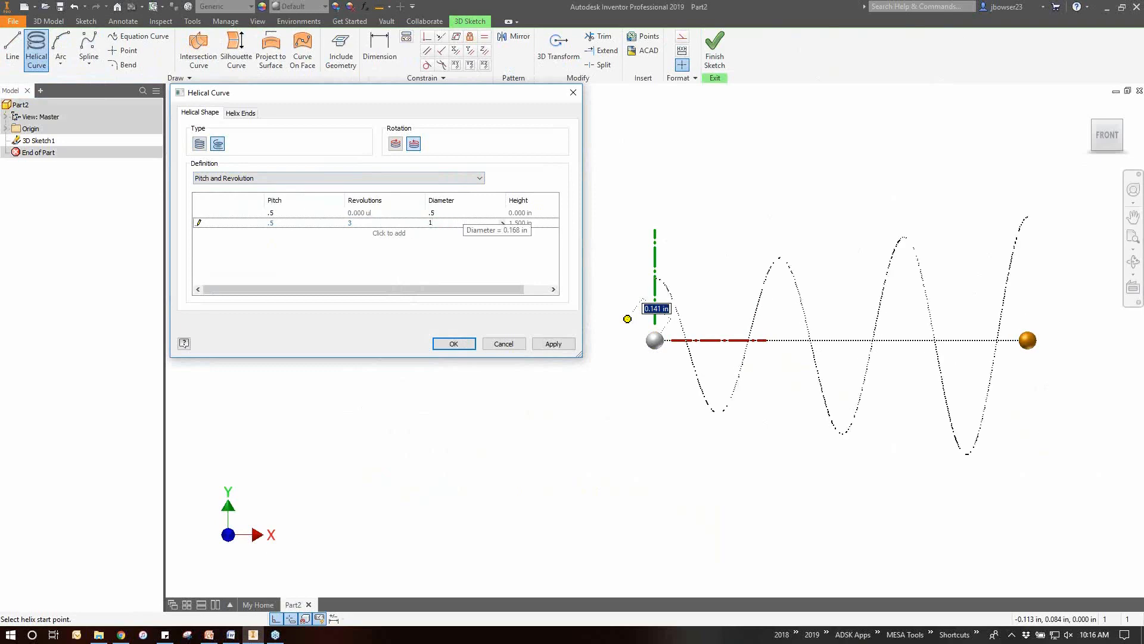
Step: Add a third row to the helical curve with pitch .5, 8 revolutions and diameter 1.5
left_click(375, 237)
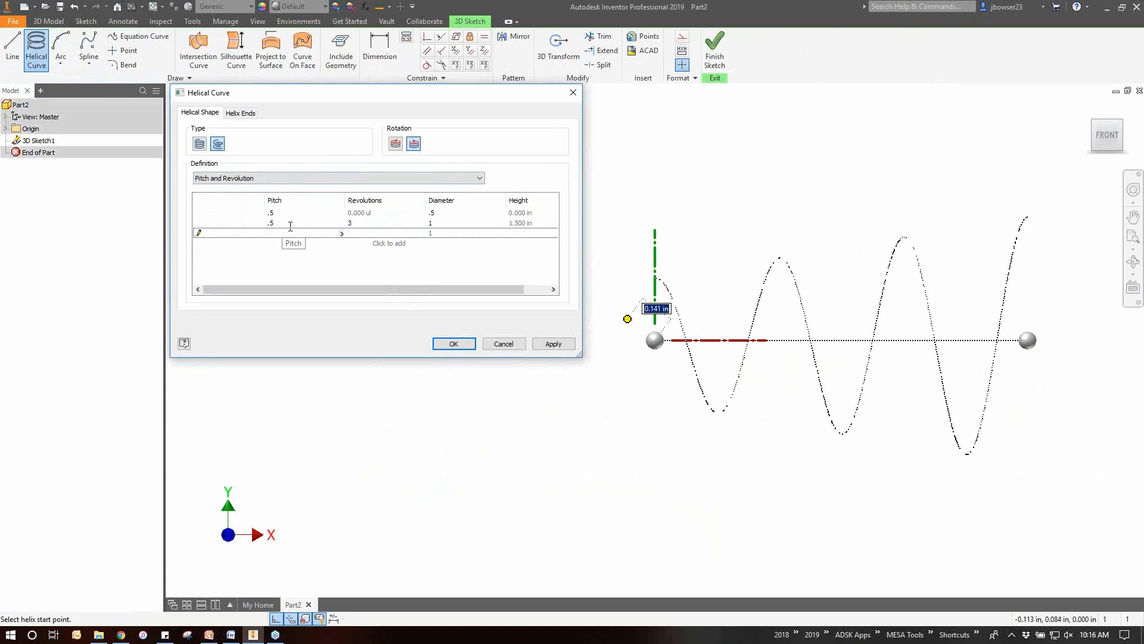
type(".5")
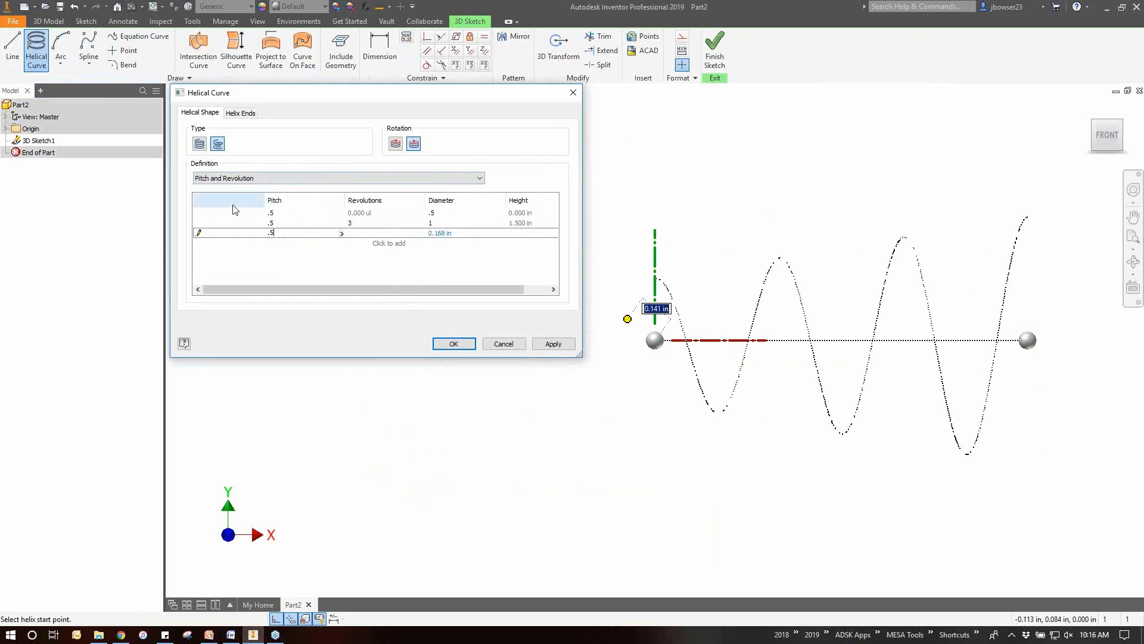
left_click(364, 233)
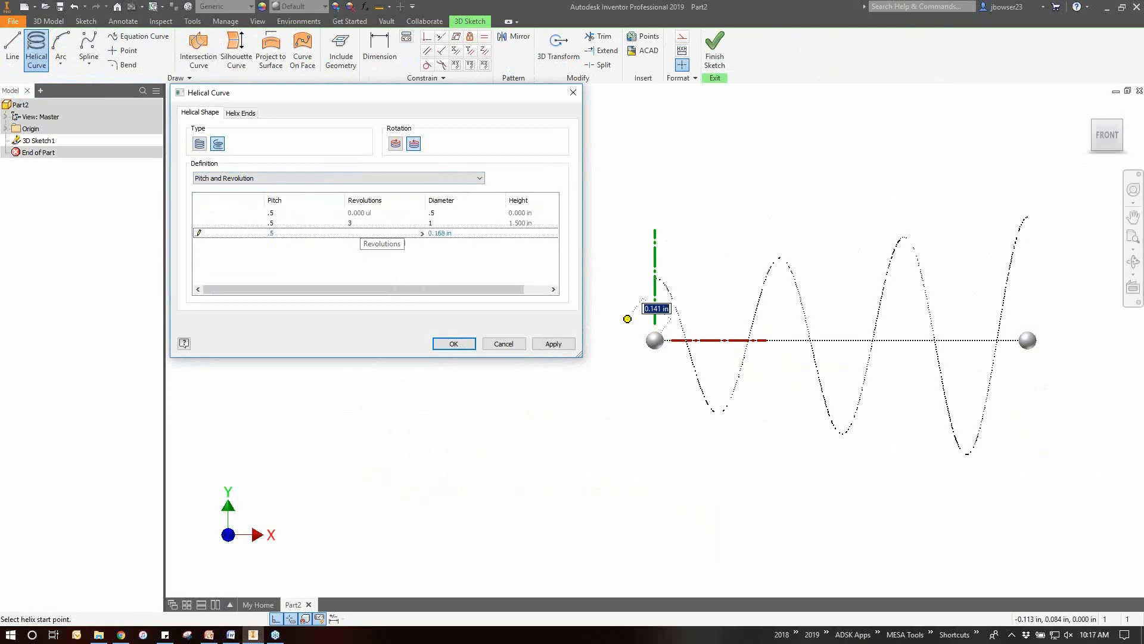
type("8")
left_click(460, 233)
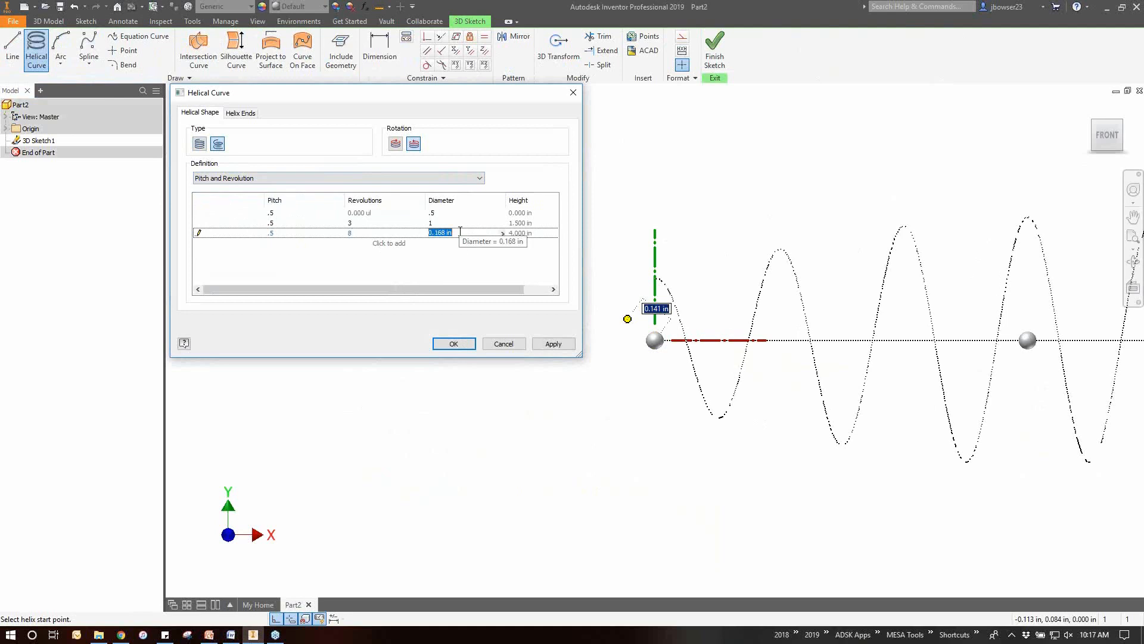
type("1.5")
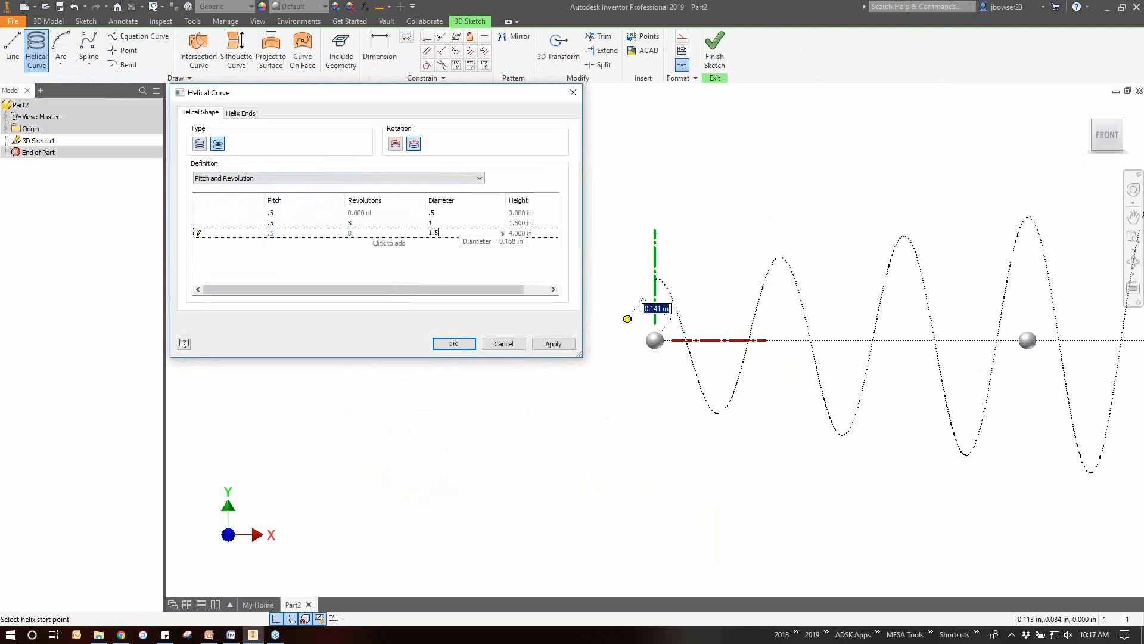
scroll(769, 387, "down", 6)
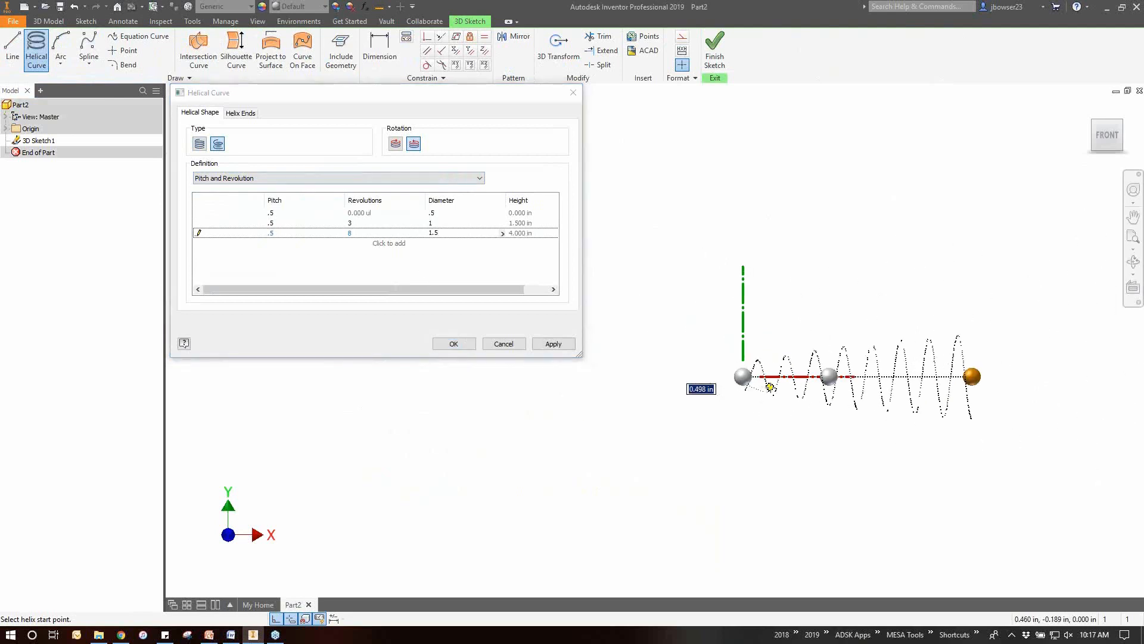
Step: Add a fourth row to the helical curve with pitch 1, 12 revolutions and diameter .5
left_click(343, 254)
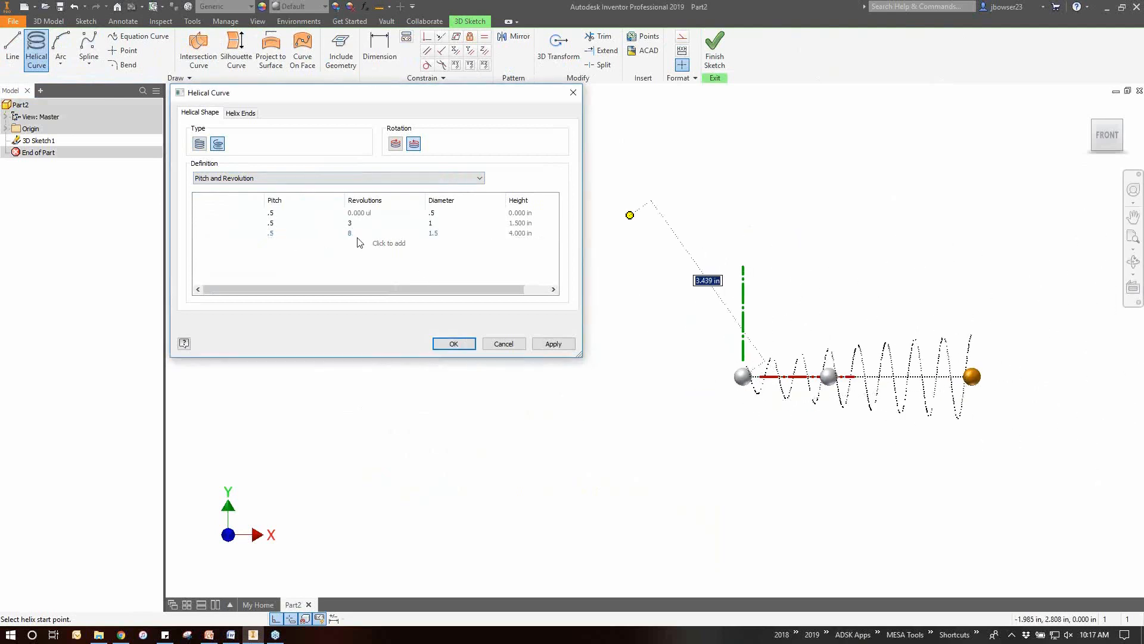
left_click(381, 243)
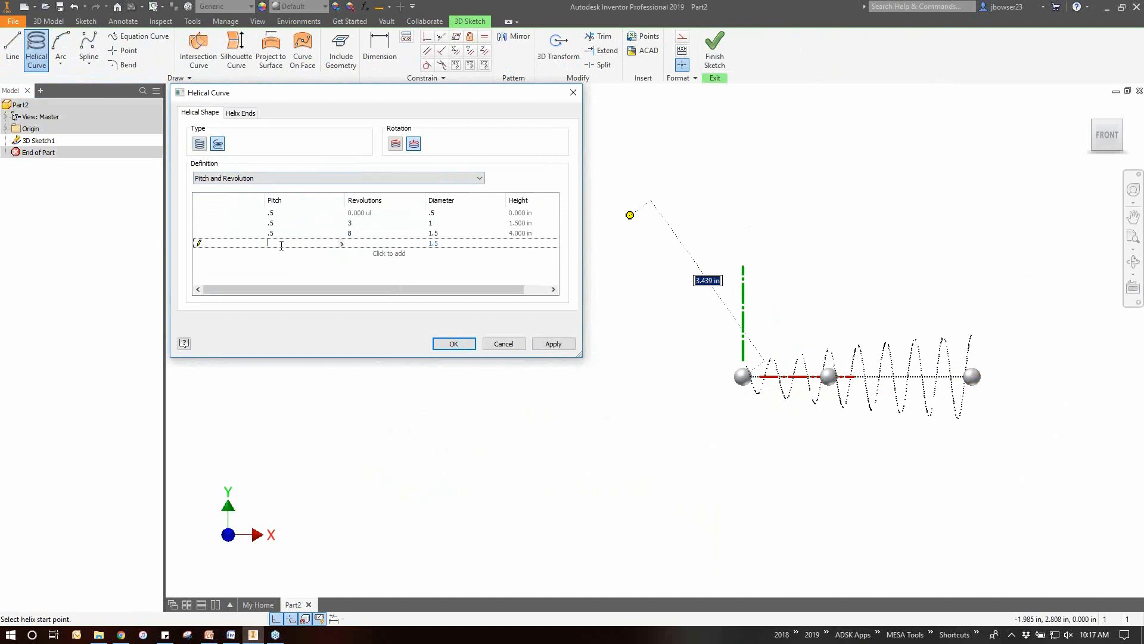
type("18")
left_click(447, 246)
left_click(447, 253)
left_click(374, 245)
type("112")
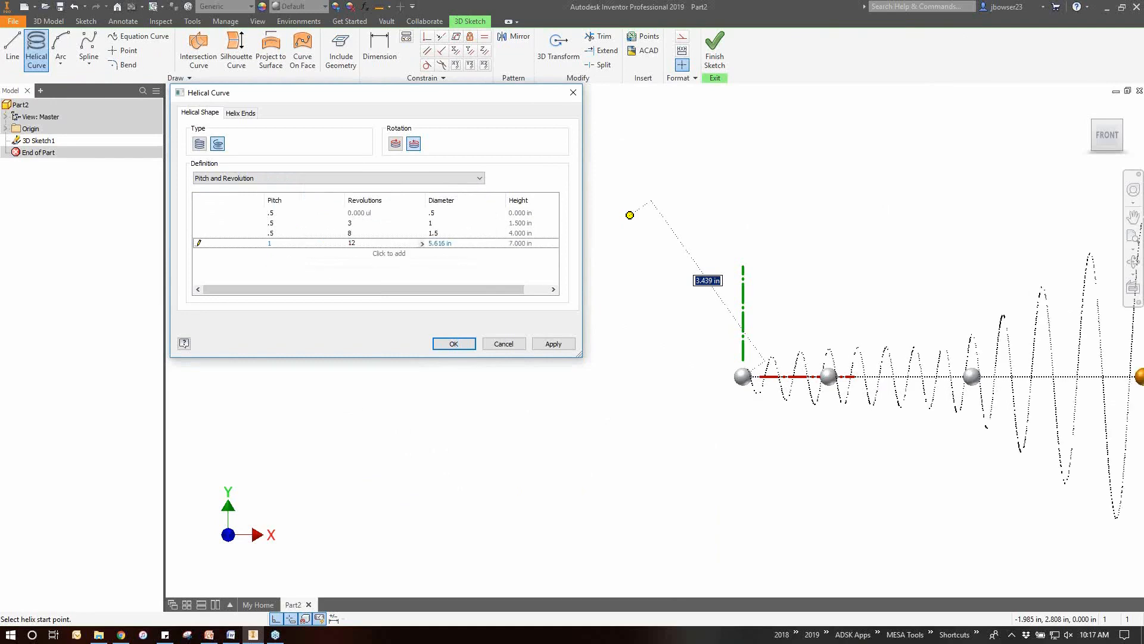
left_click(457, 244)
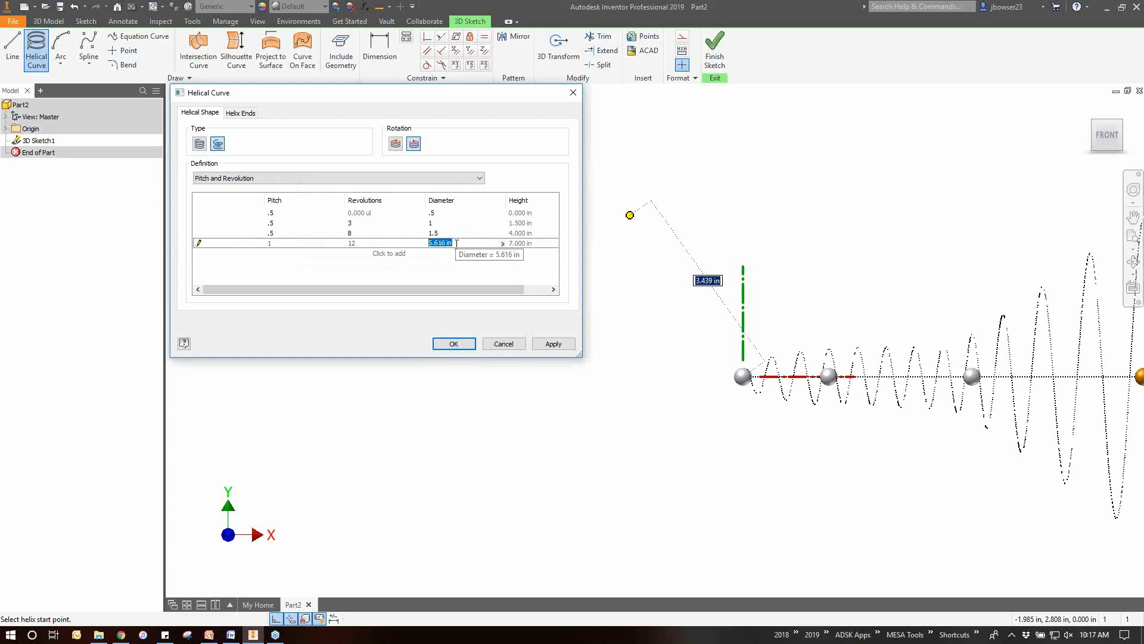
type(".5")
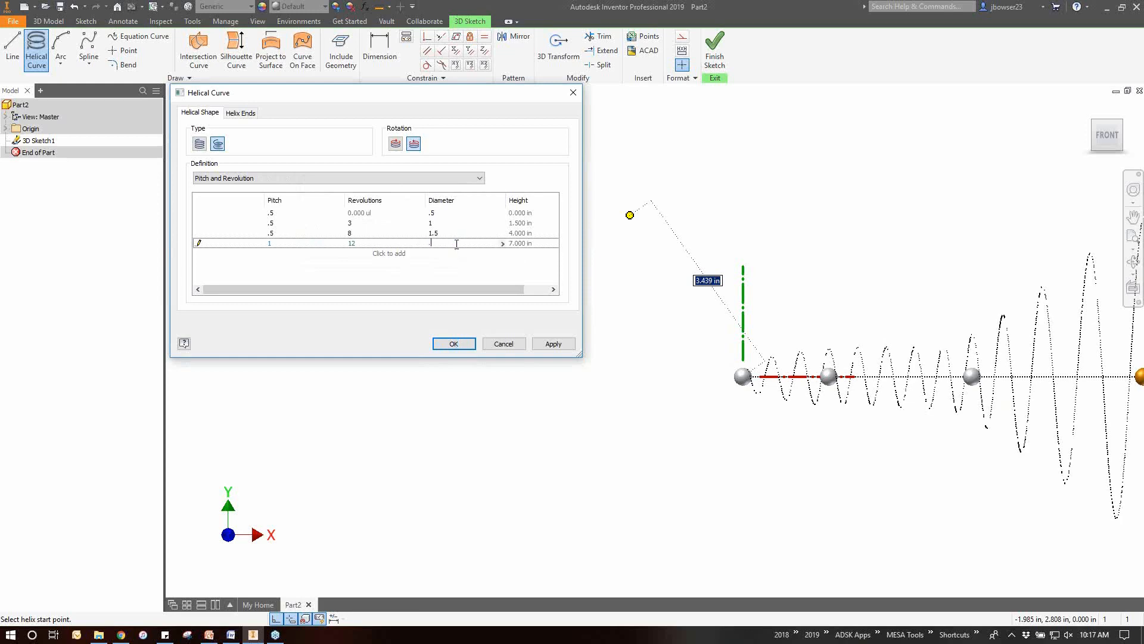
Step: Add a fifth row to the helical curve with pitch .5, 16 revolutions and diameter 1
left_click(277, 254)
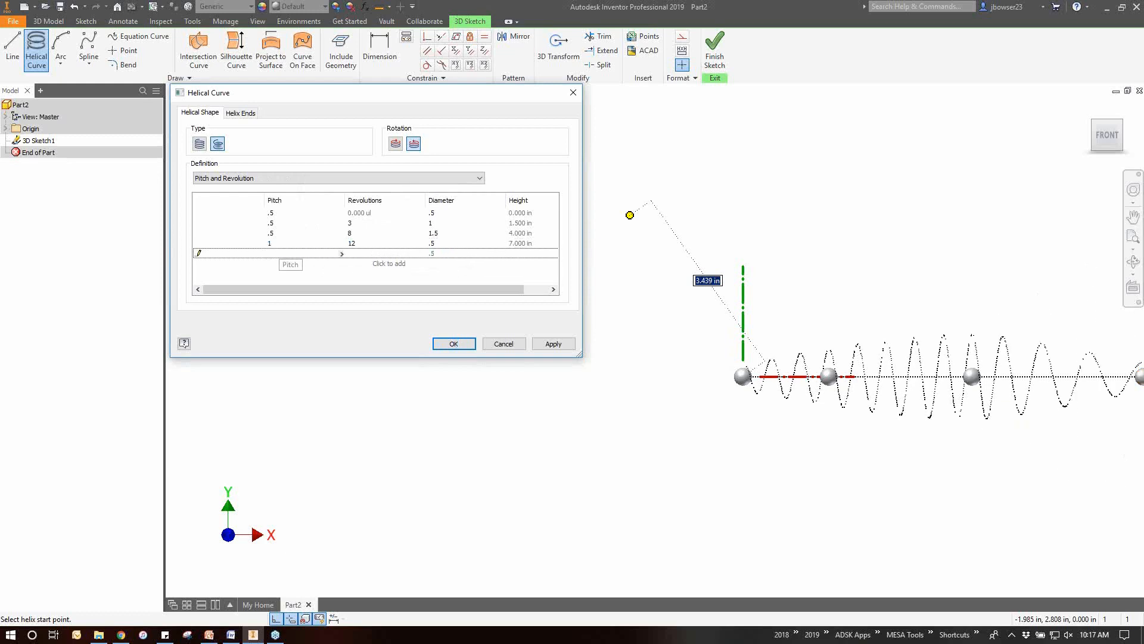
type(".5")
left_click(367, 254)
type("16")
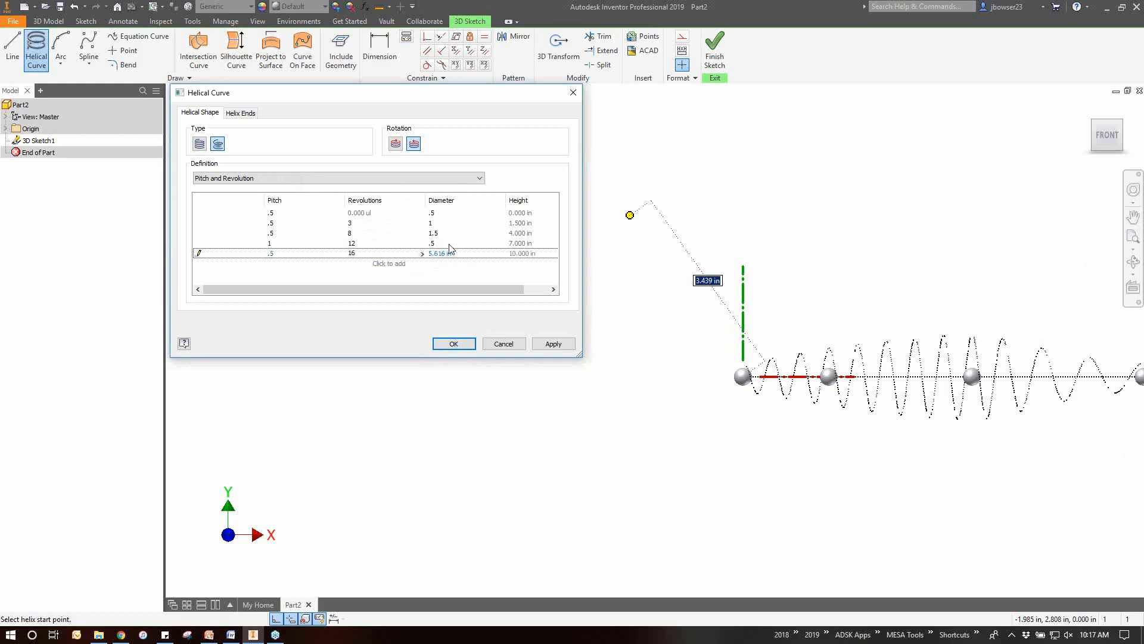
left_click(452, 255)
type("1")
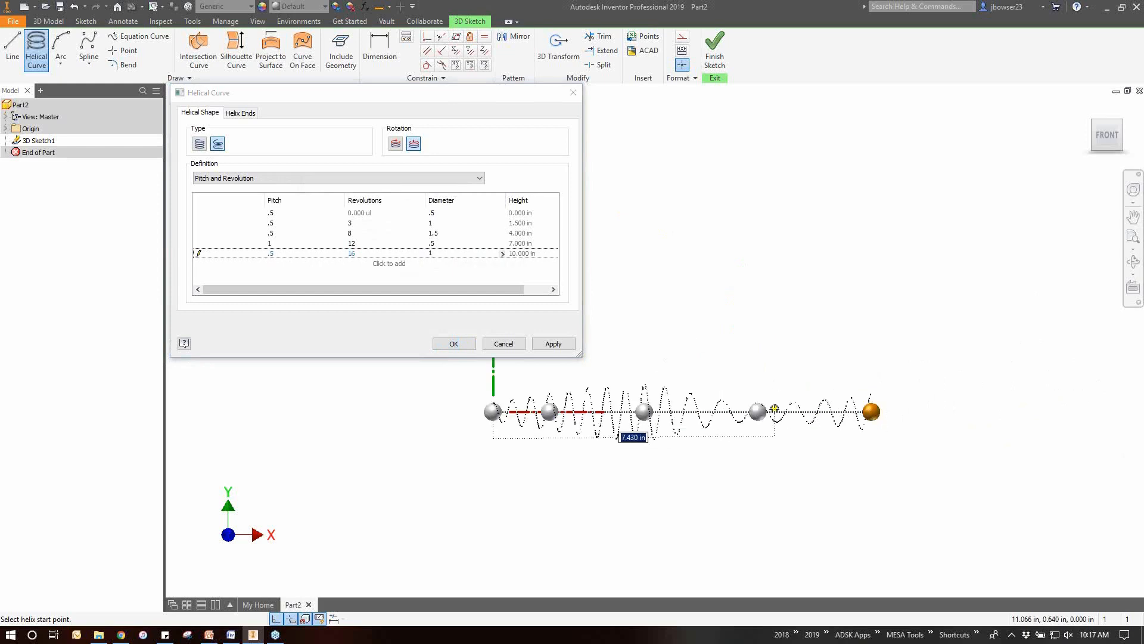
Step: Create the variable helical curve from the defined rows and finish the 3D sketch
left_click(451, 342)
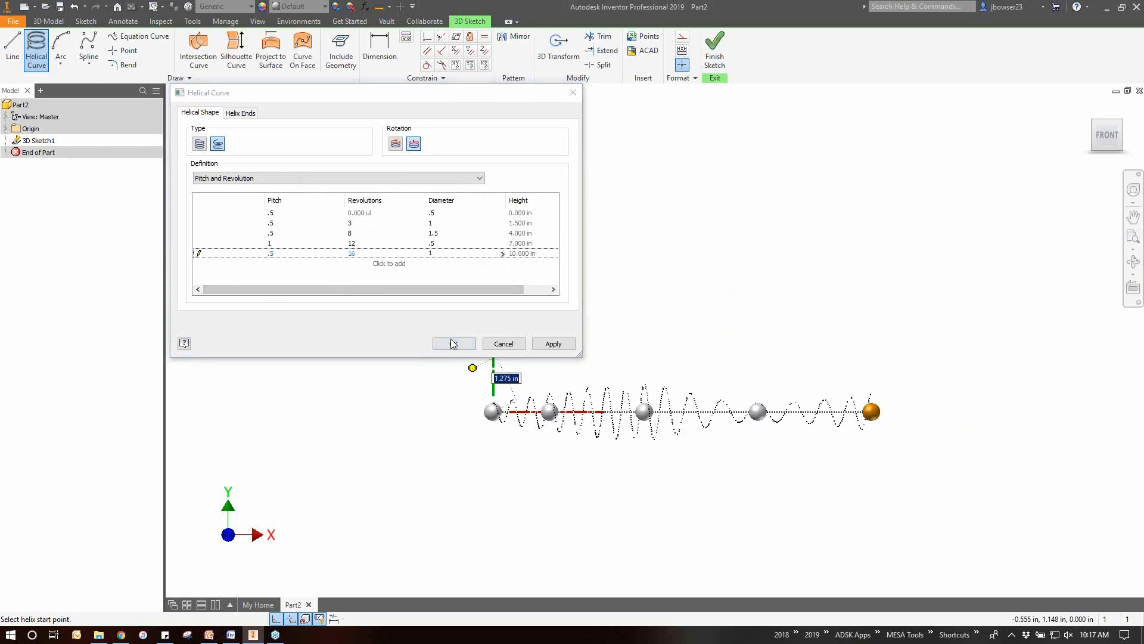
left_click(1094, 123)
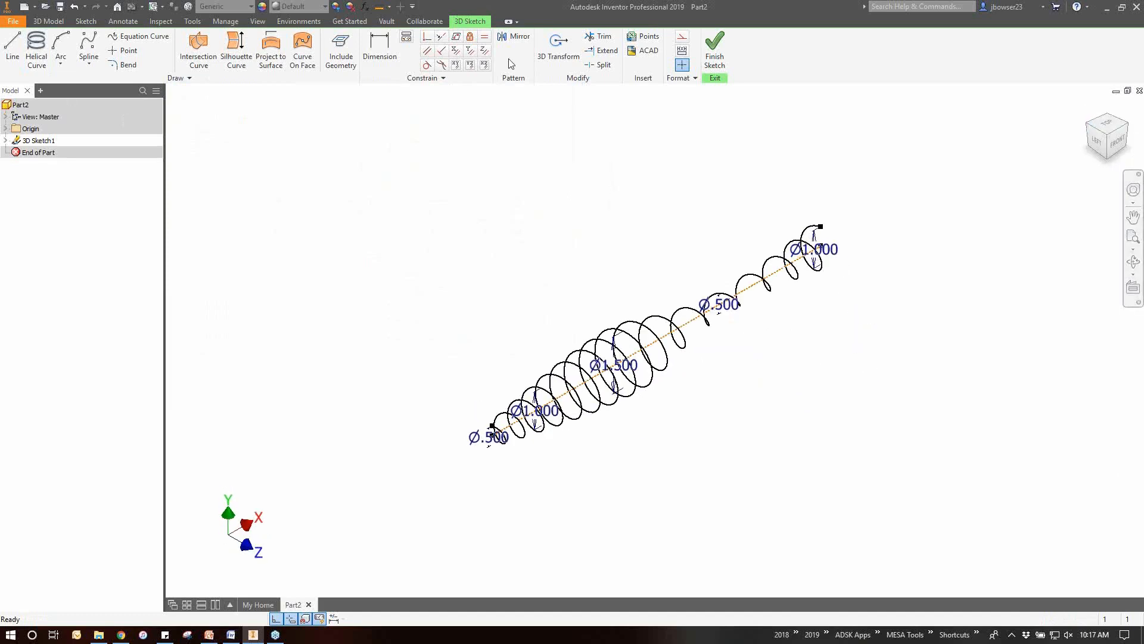
left_click(714, 50)
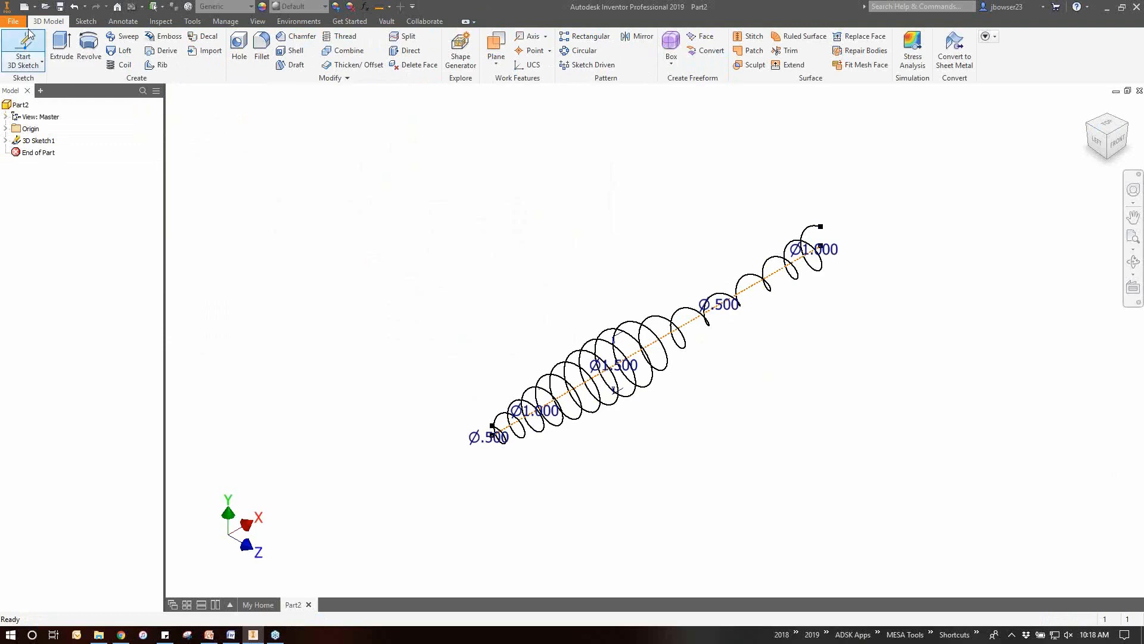
Step: Start a 2D sketch on the XY plane and project the helix's start point into it
left_click(24, 62)
left_click(33, 77)
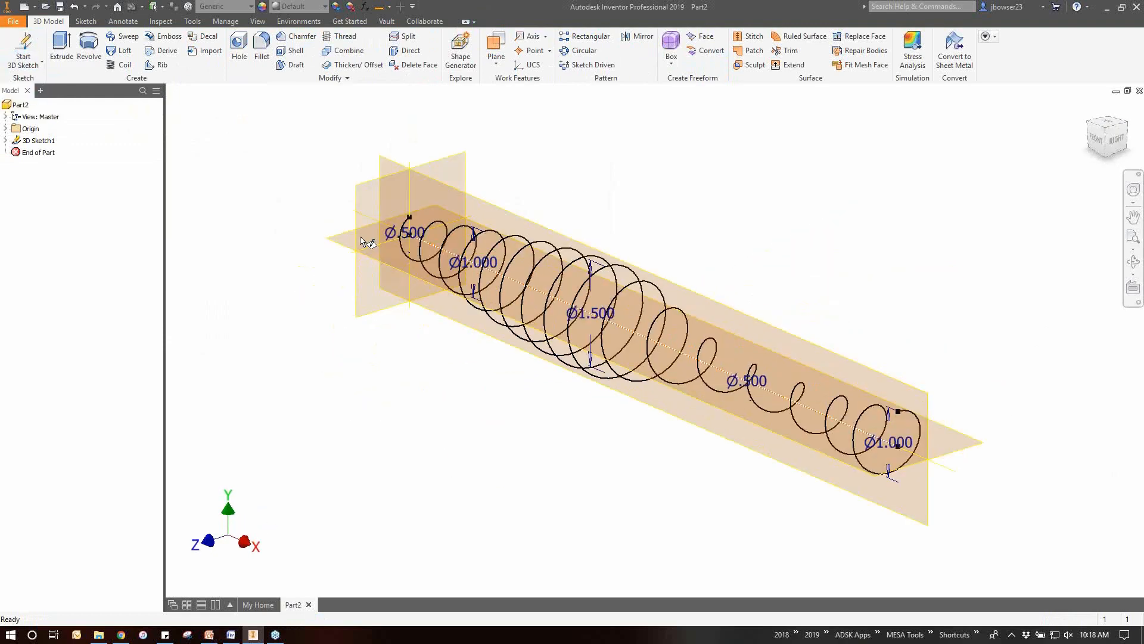
left_click(390, 166)
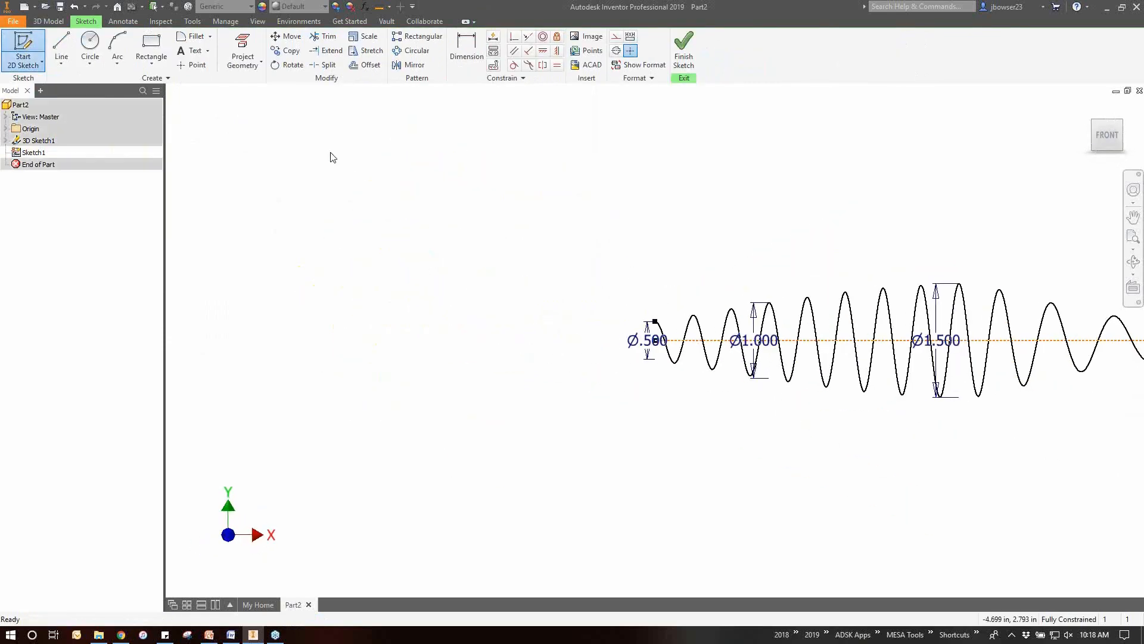
left_click(243, 53)
scroll(655, 326, "down", 8)
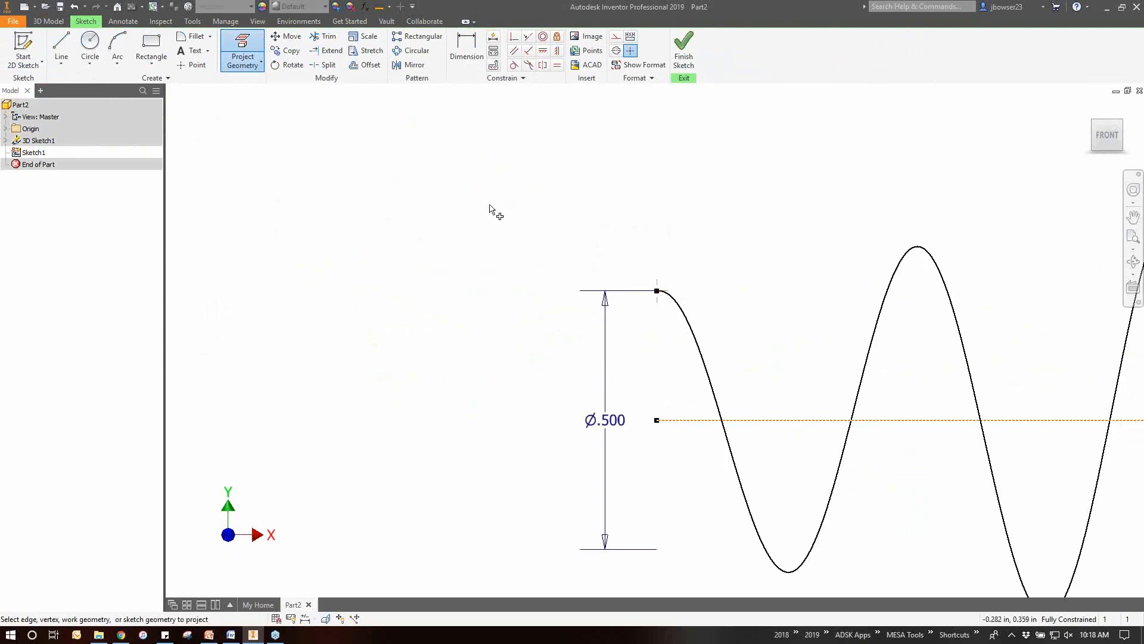
Step: Sketch a circle of .1875 in diameter centred on the helix's start point and finish the sketch
left_click(90, 53)
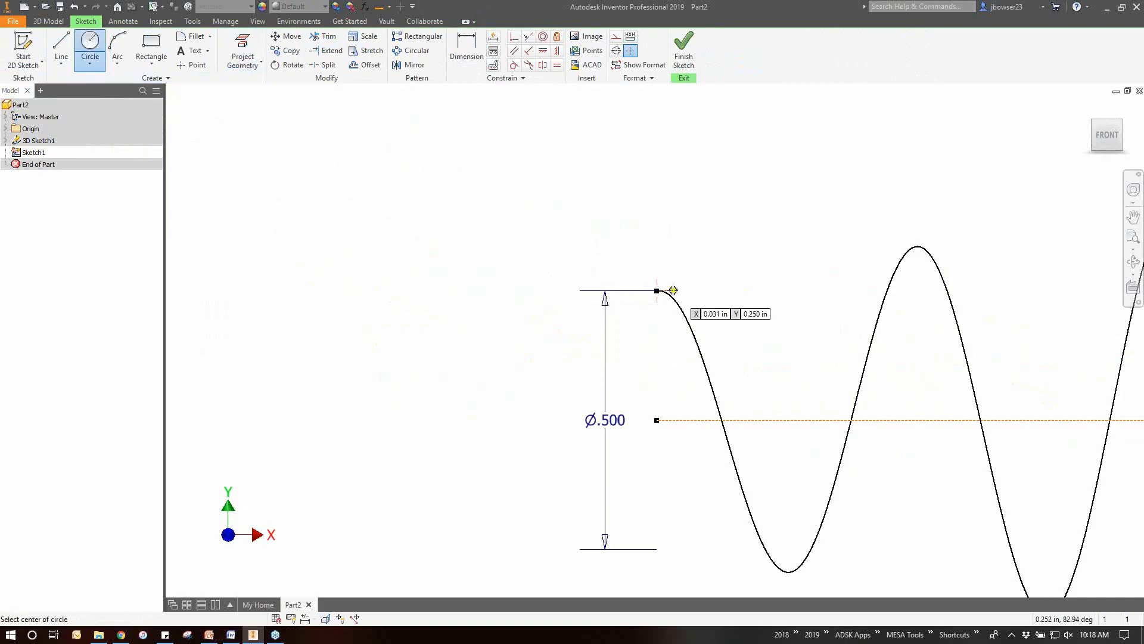
left_click(657, 291)
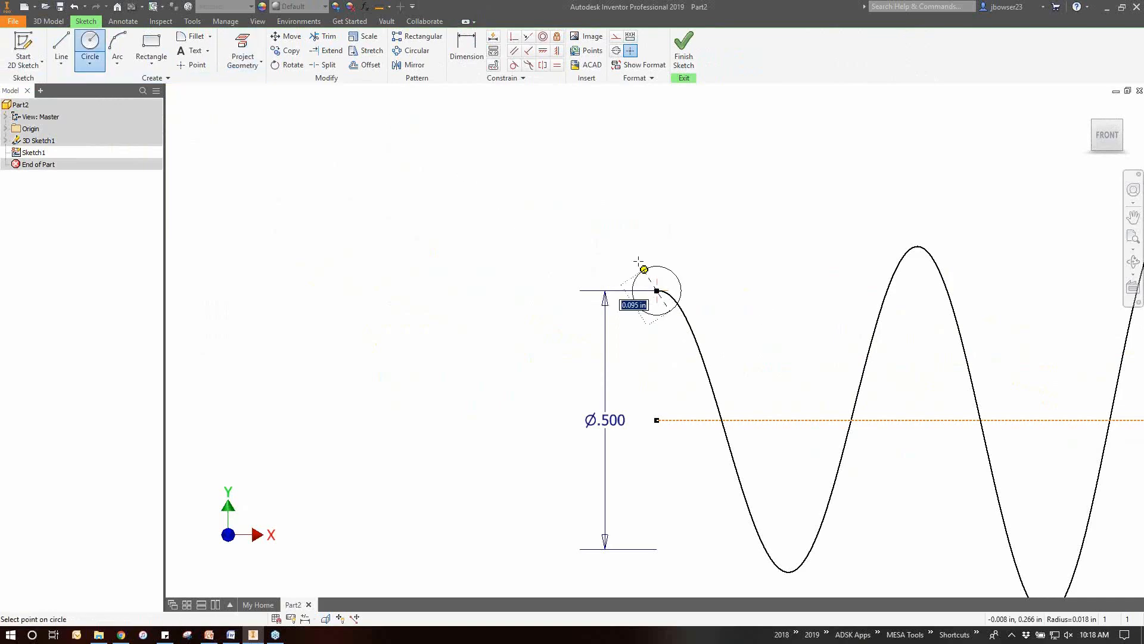
type(".1875")
key("Return")
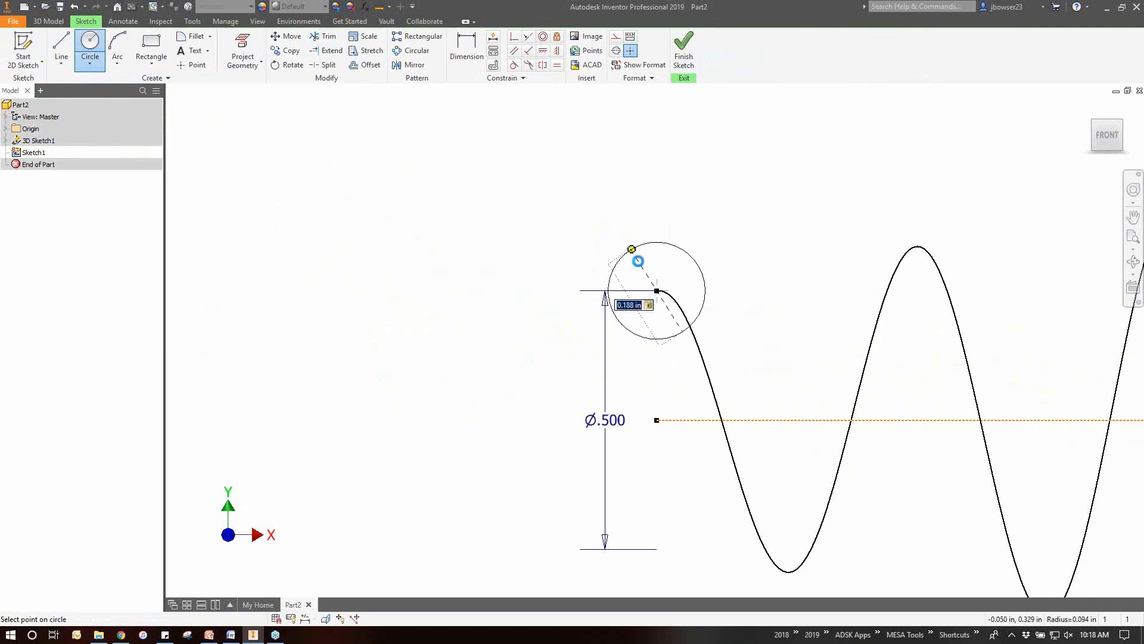
left_click(685, 59)
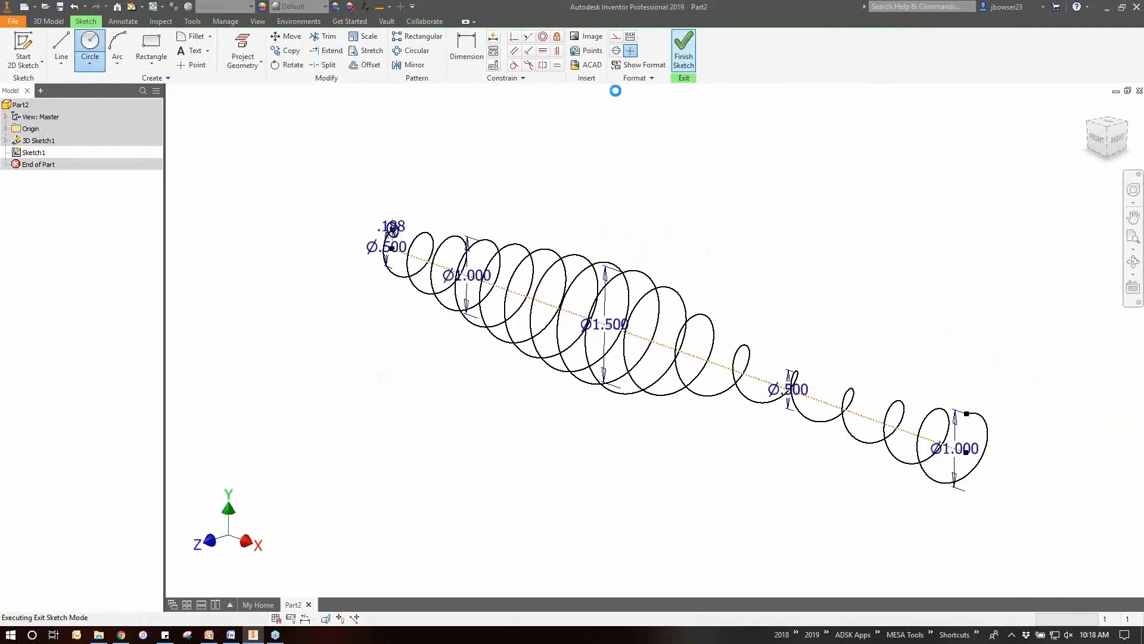
Step: Sweep the circular profile along the variable helical curve to create the solid spring
left_click(124, 36)
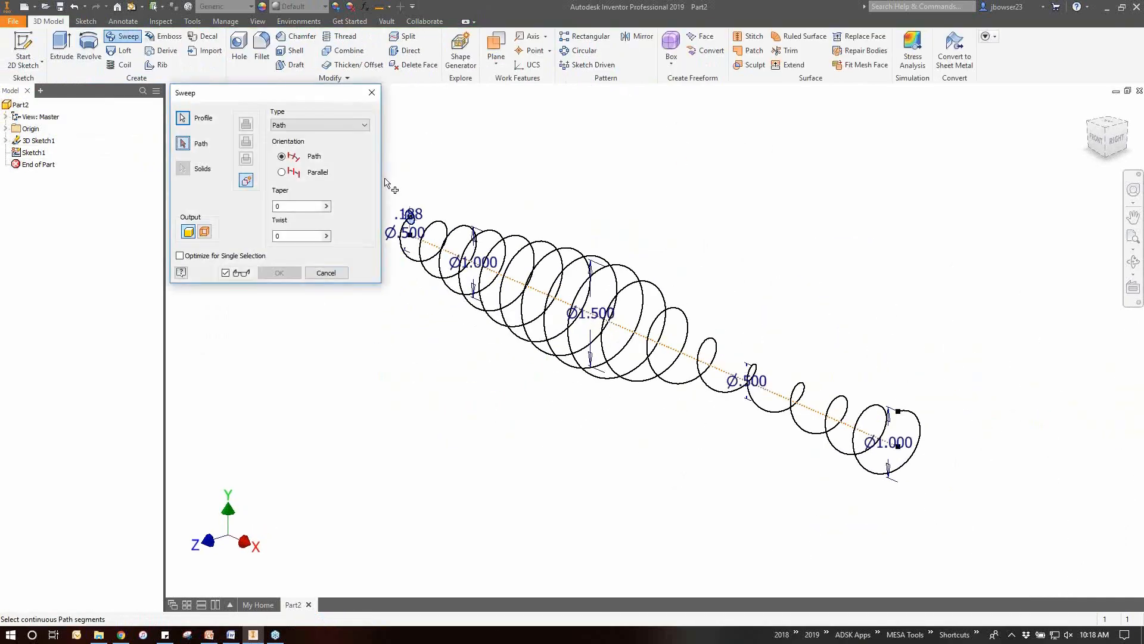
left_click(407, 243)
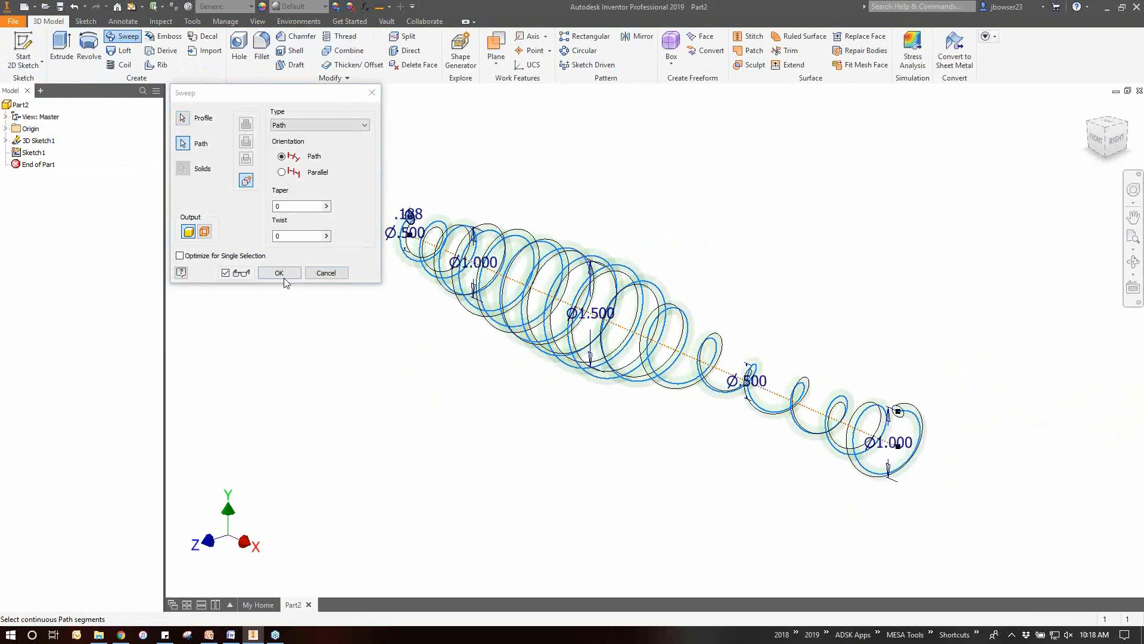
left_click(280, 273)
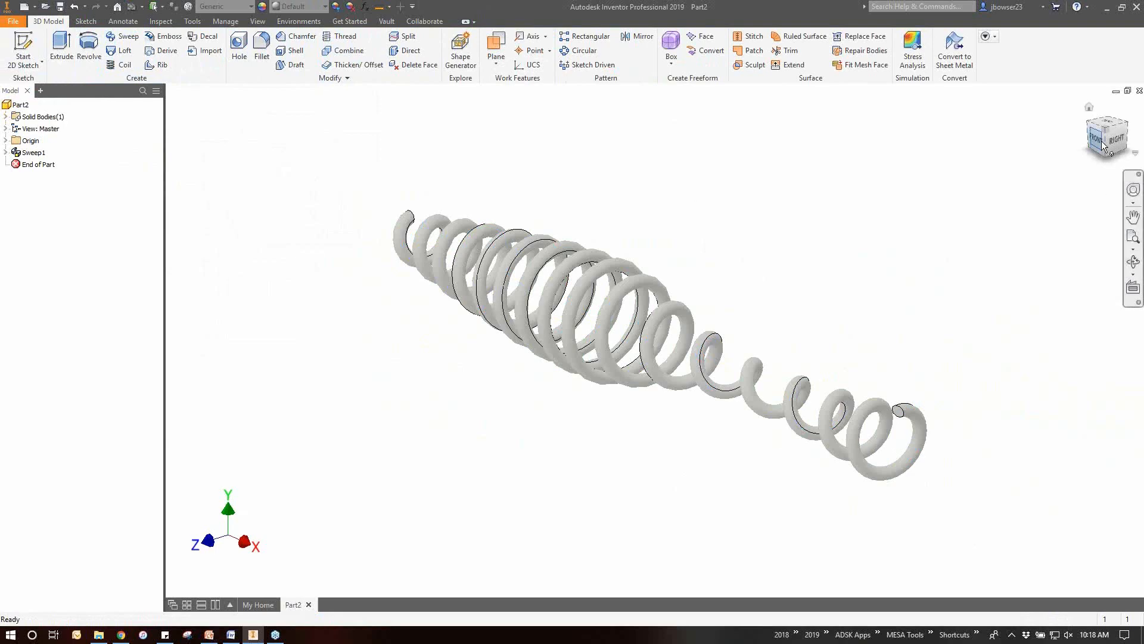
mouse_move(1105, 143)
left_mouse_down()
mouse_move(1125, 147)
mouse_move(1104, 137)
left_mouse_up()
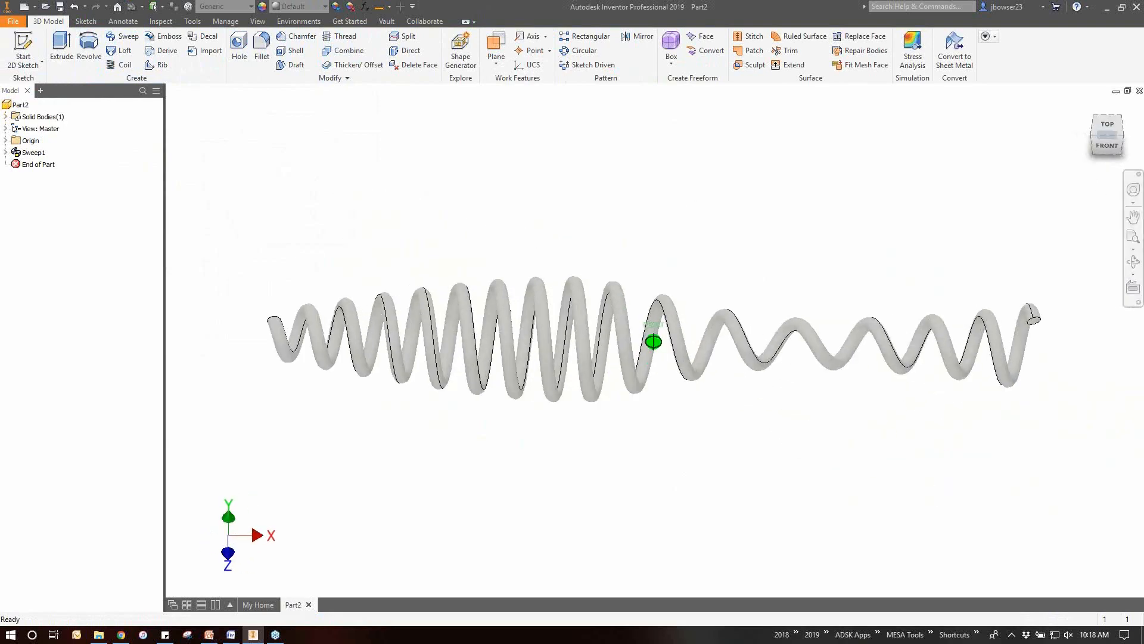
left_click(1090, 108)
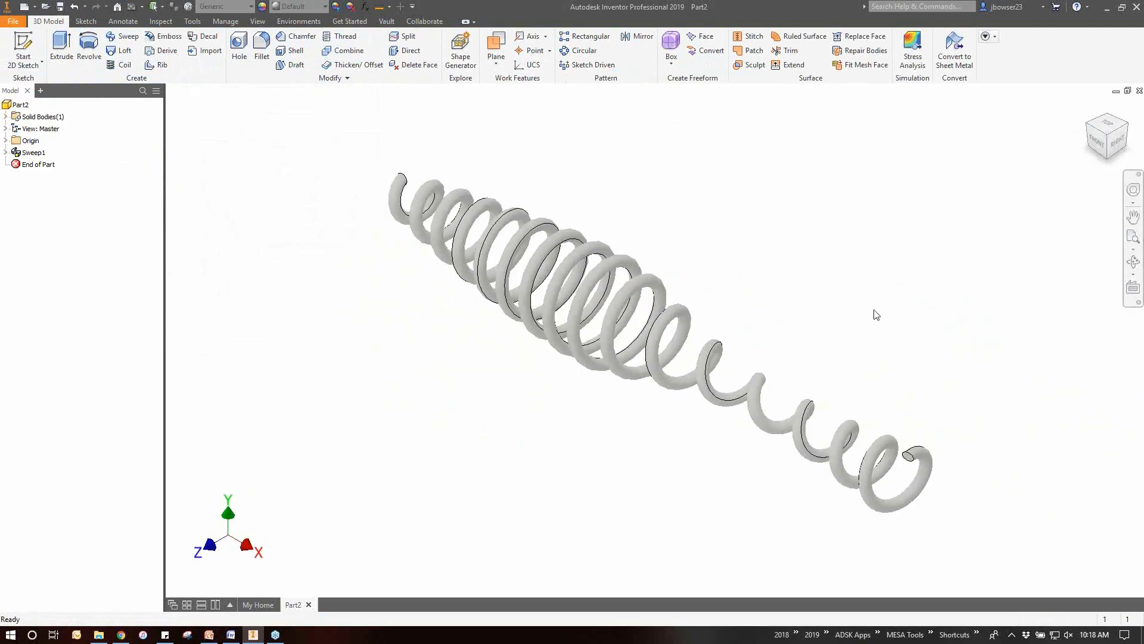
Step: Create a new sheet metal part and start a 2D sketch on the XY plane
left_click(34, 7)
left_click(47, 73)
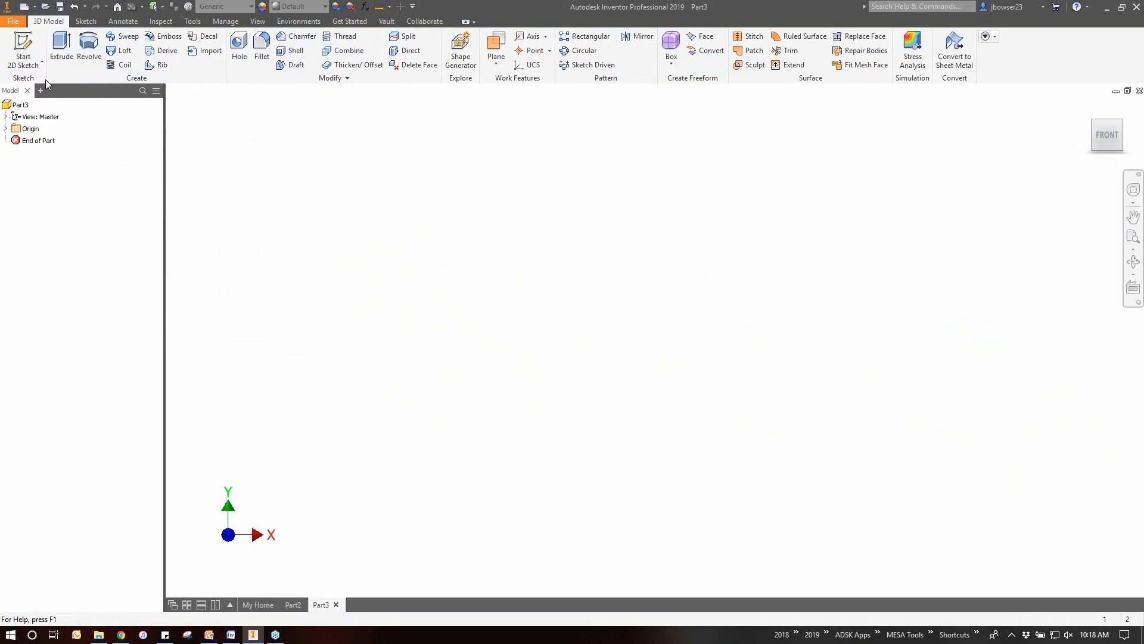
left_click(25, 7)
double_click(544, 224)
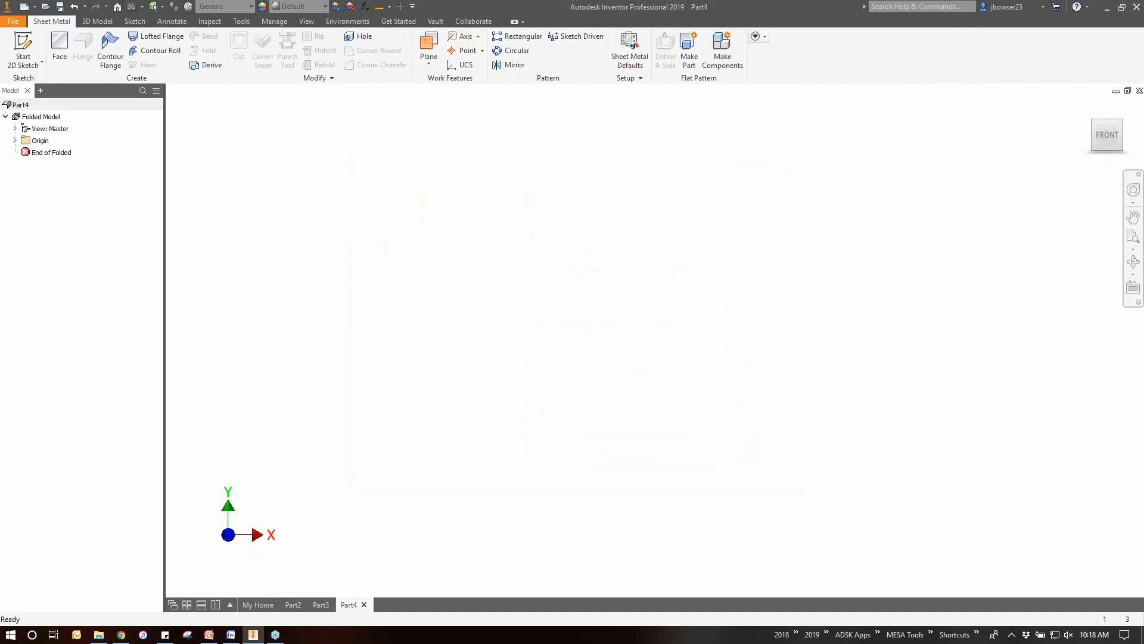
left_click(23, 48)
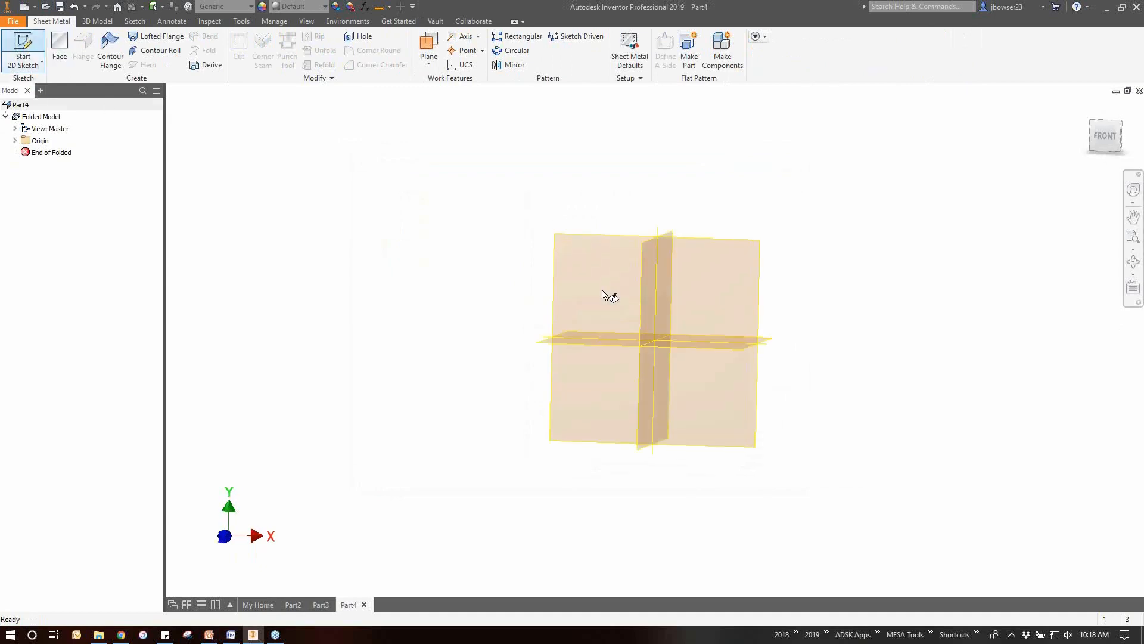
left_click(579, 182)
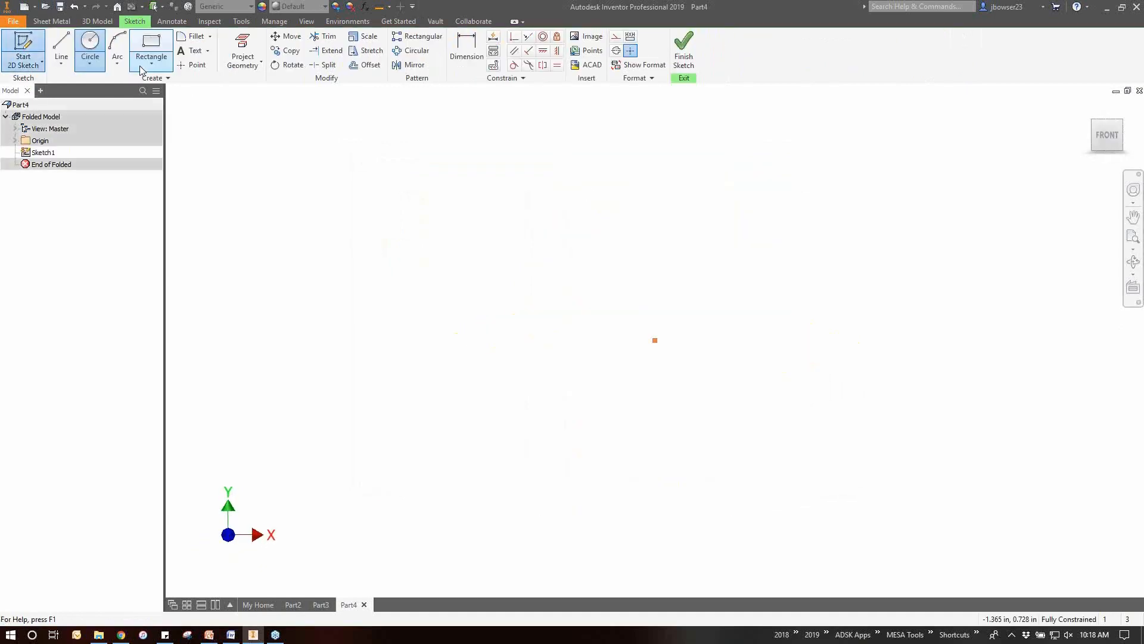
Step: Sketch a 12 by 12 in center-point rectangle centred on the origin and finish the sketch
left_click(142, 68)
left_click(179, 137)
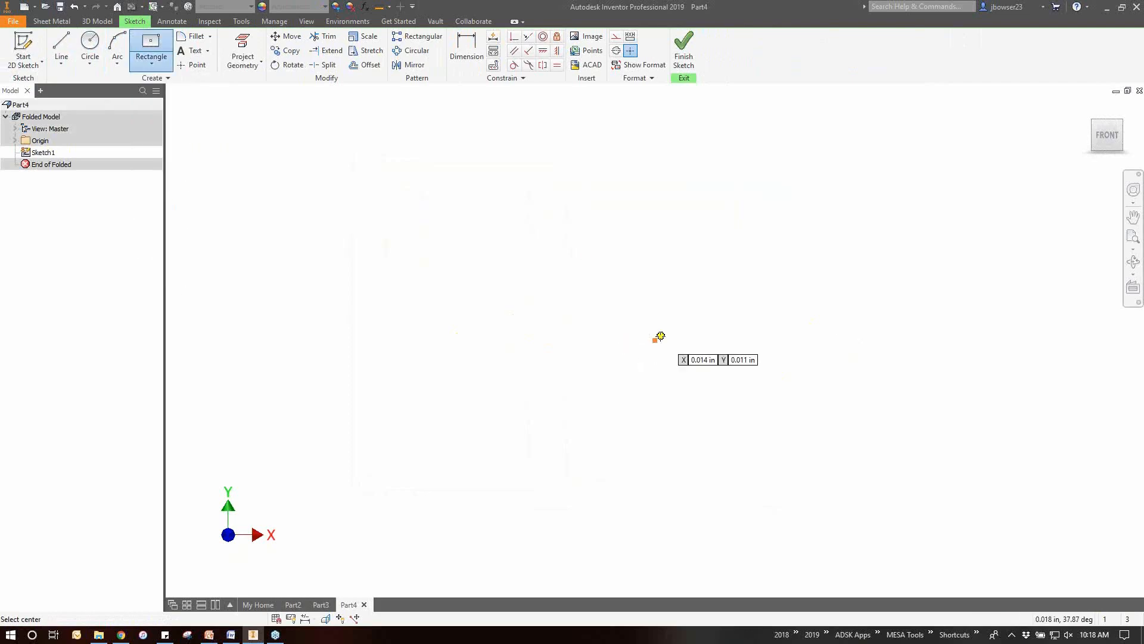
left_click(655, 340)
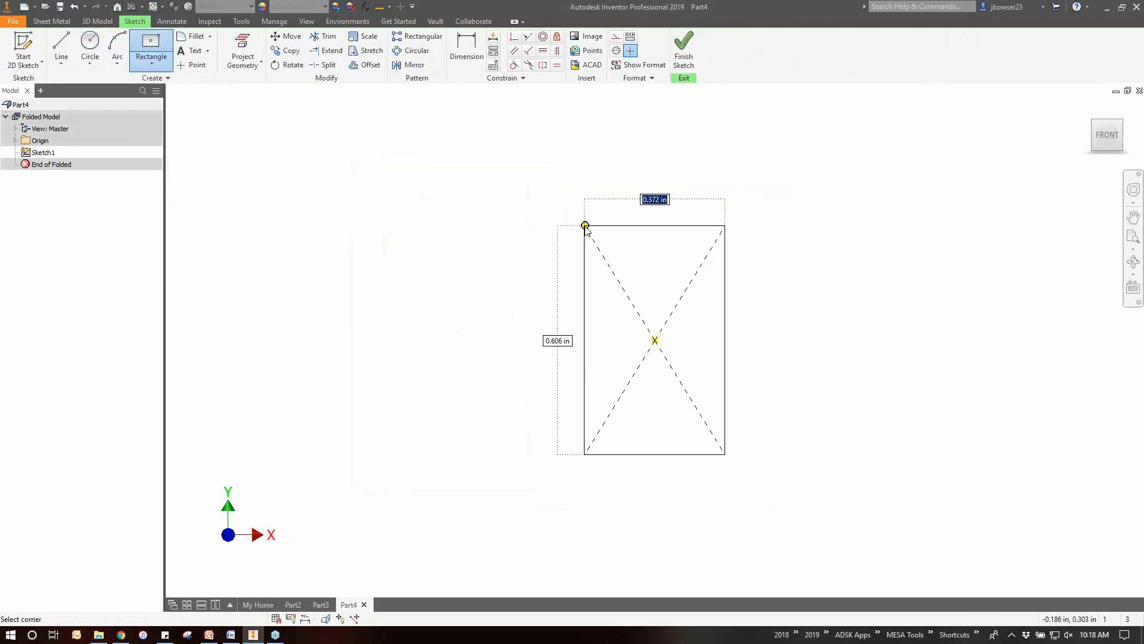
type("12")
key("Tab")
type("12")
key("Return")
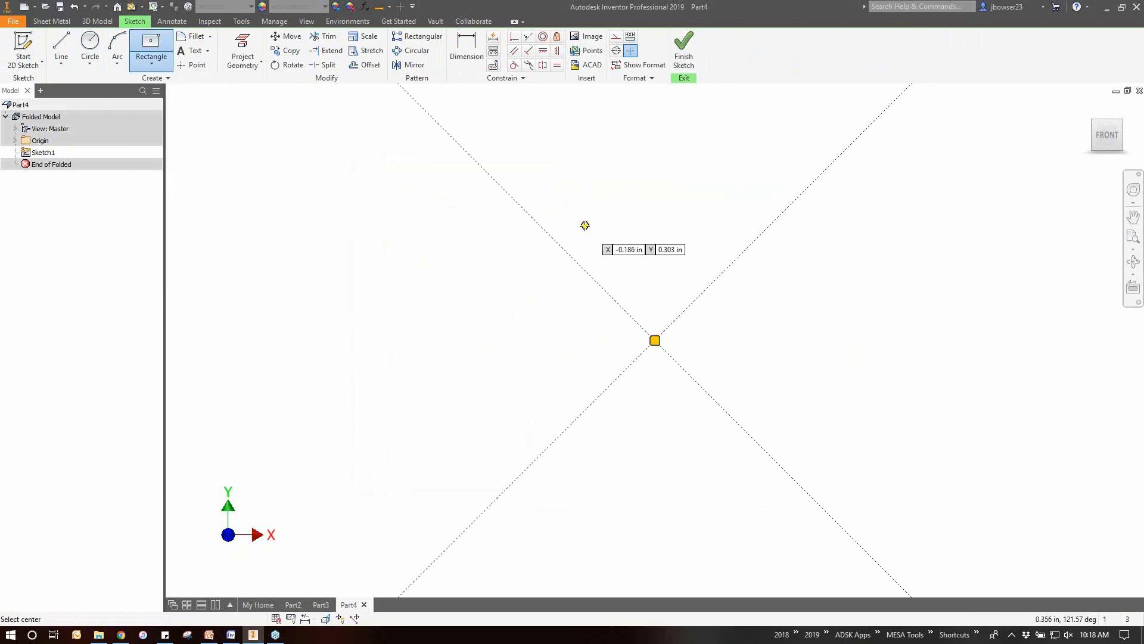
left_click(683, 52)
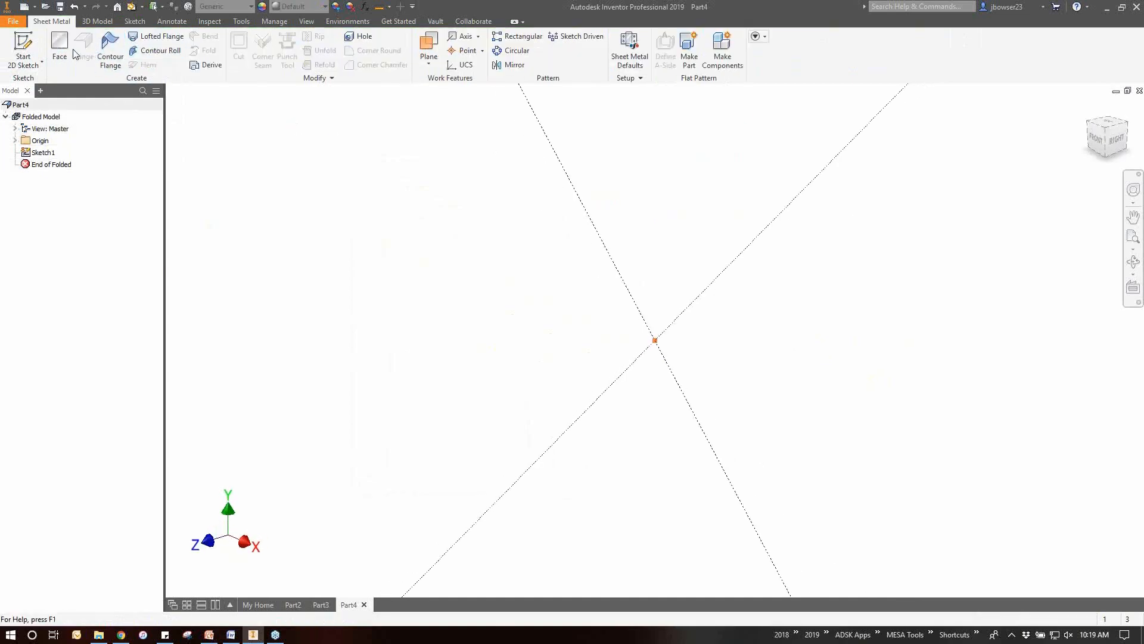
Step: Create a sheet metal face from the square profile, offsetting the thickness equally to both sides of the sketch
left_click(59, 46)
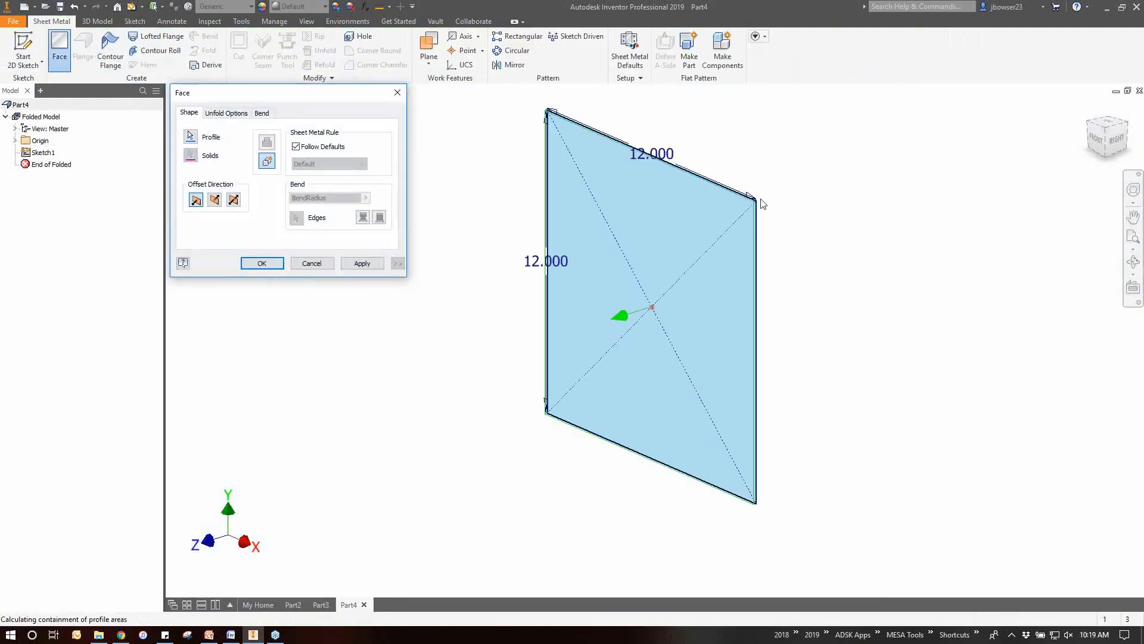
scroll(760, 204, "up", 5)
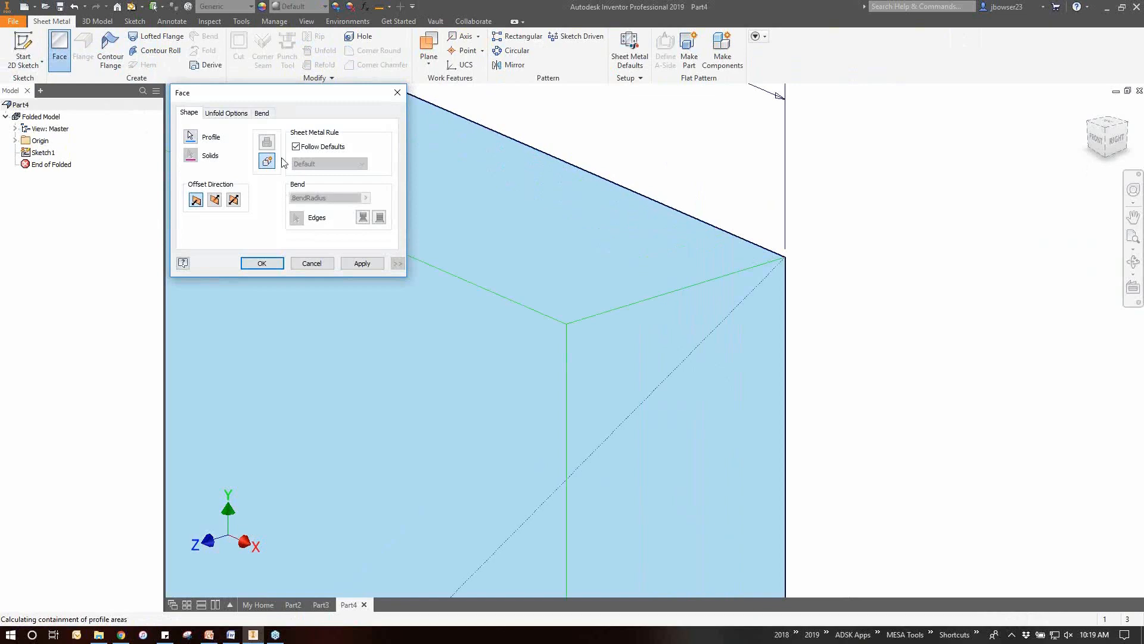
left_click(214, 200)
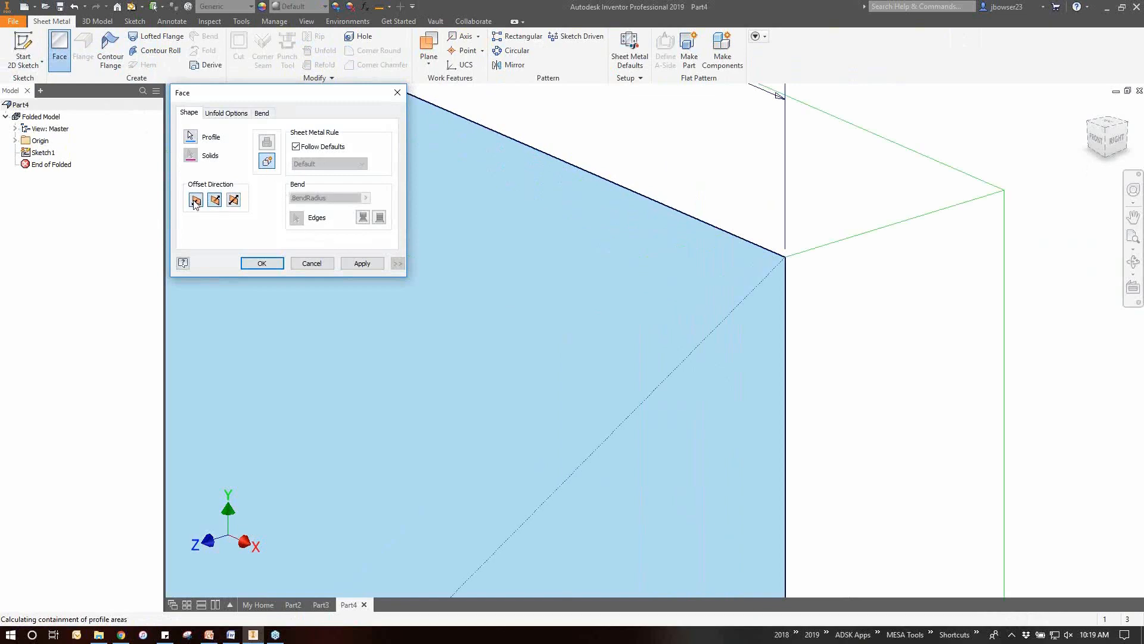
left_click(195, 201)
left_click(234, 201)
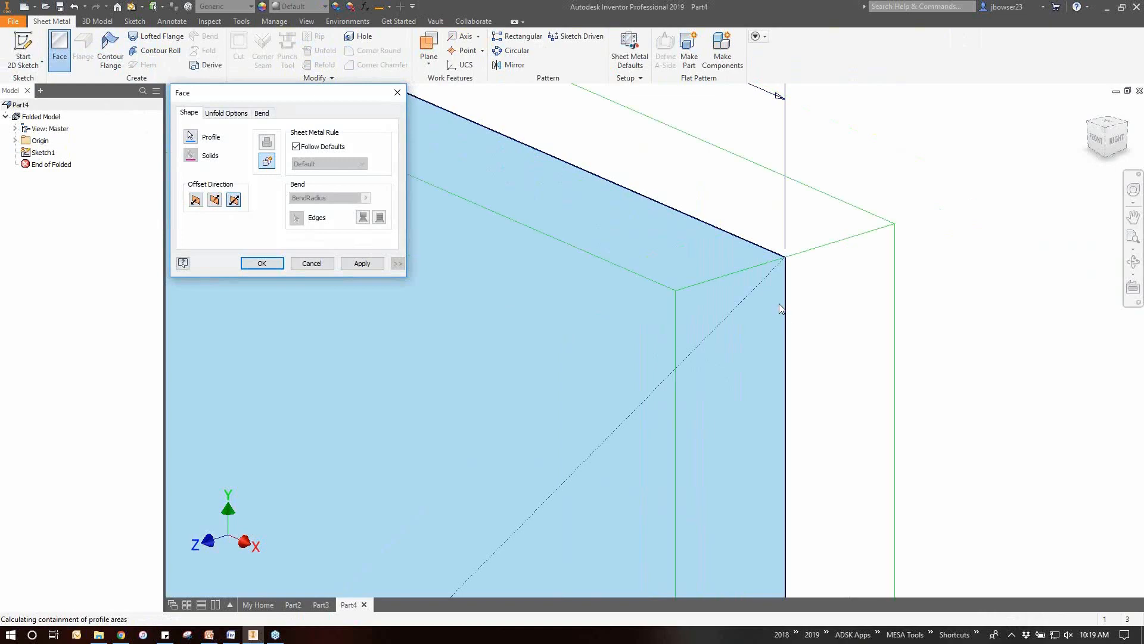
left_click(259, 264)
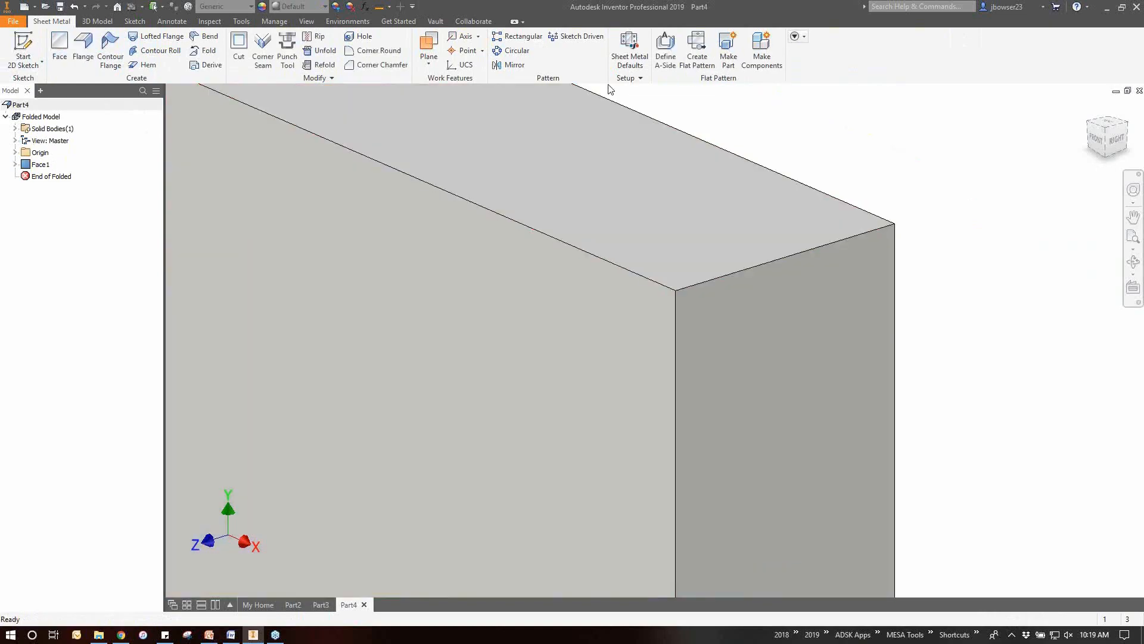
Step: Try the Laser Weld relief shape for two-bend intersections in the Default sheet metal rule, discarding the change
left_click(630, 48)
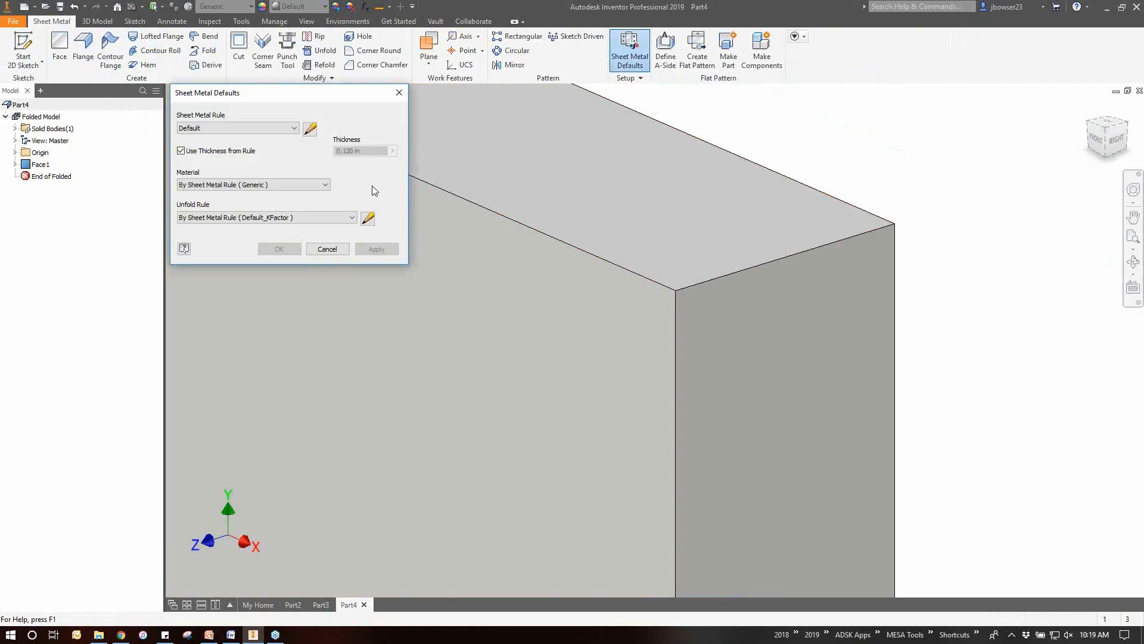
left_click(310, 130)
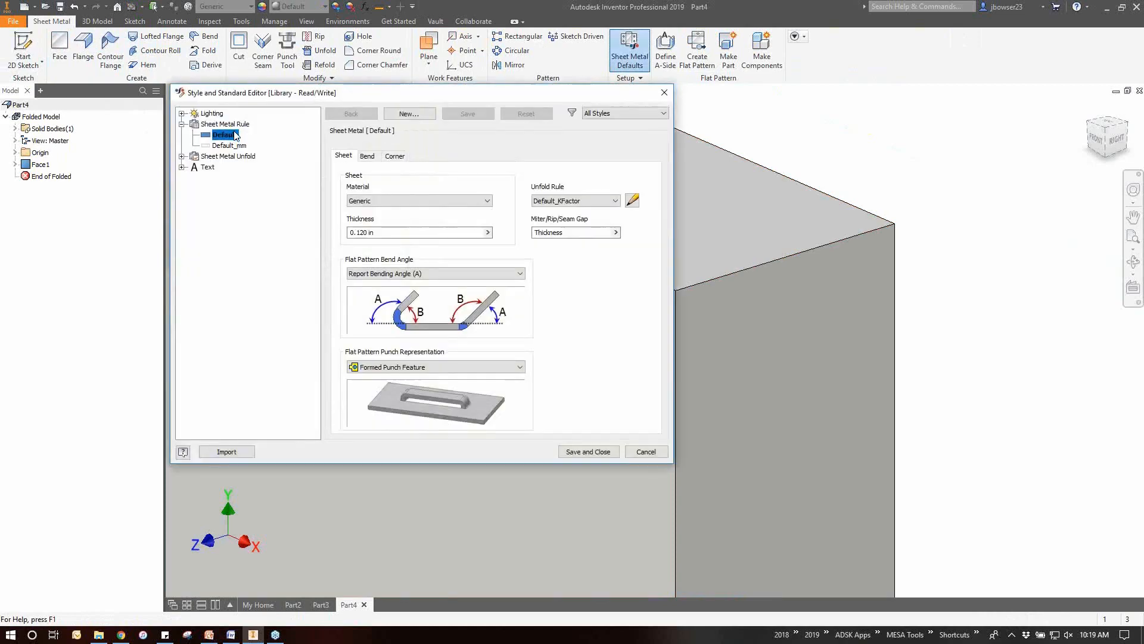
left_click(388, 159)
left_click(416, 195)
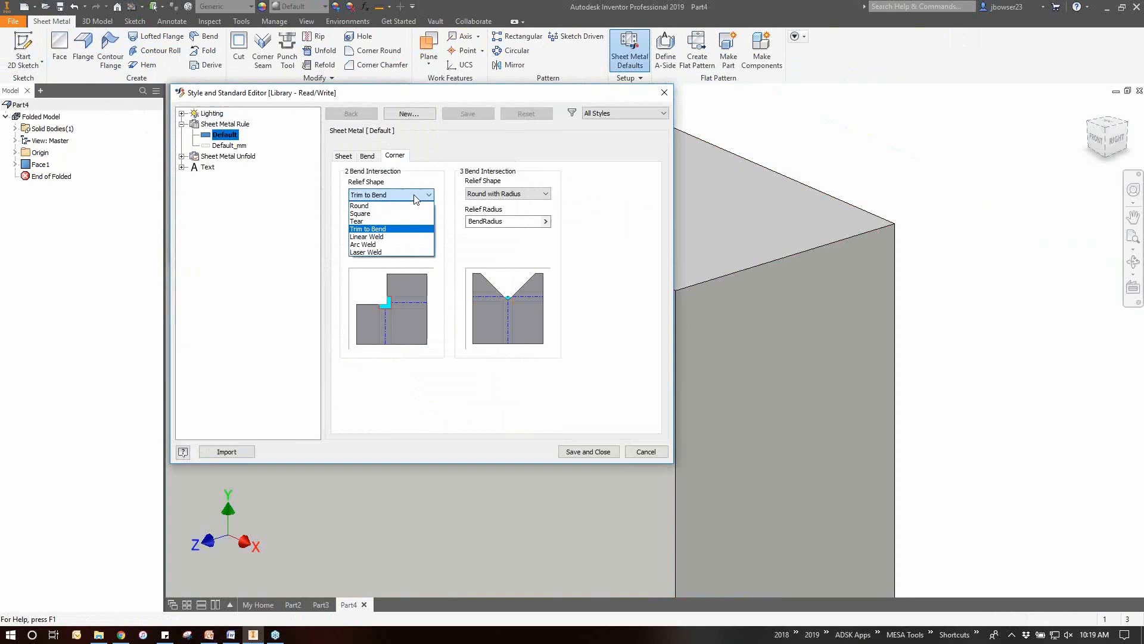
left_click(396, 251)
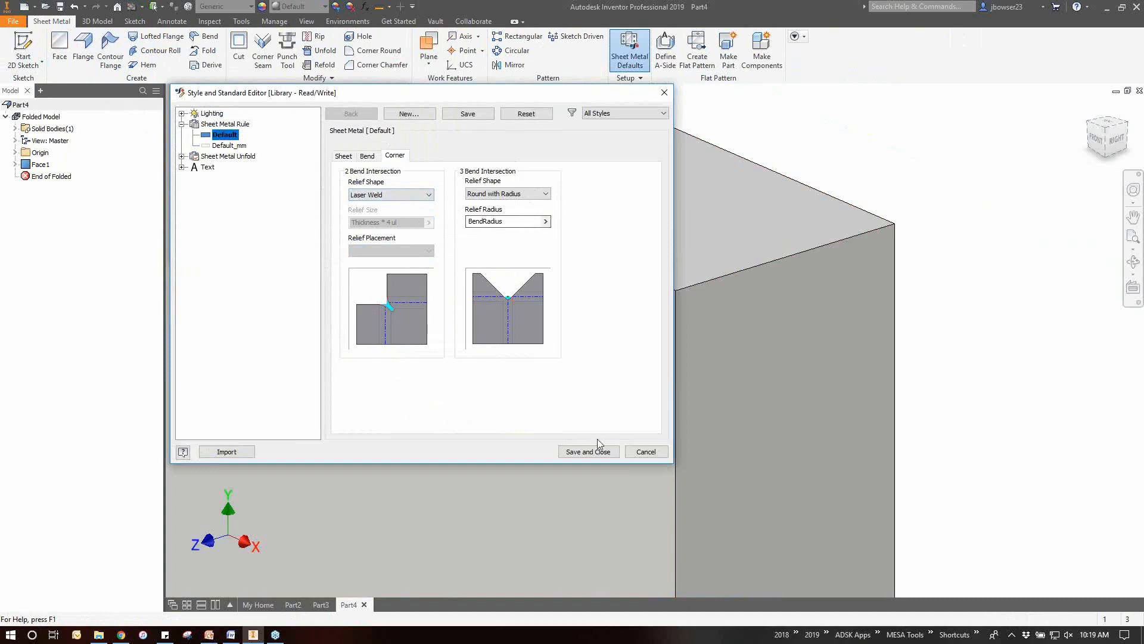
left_click(639, 454)
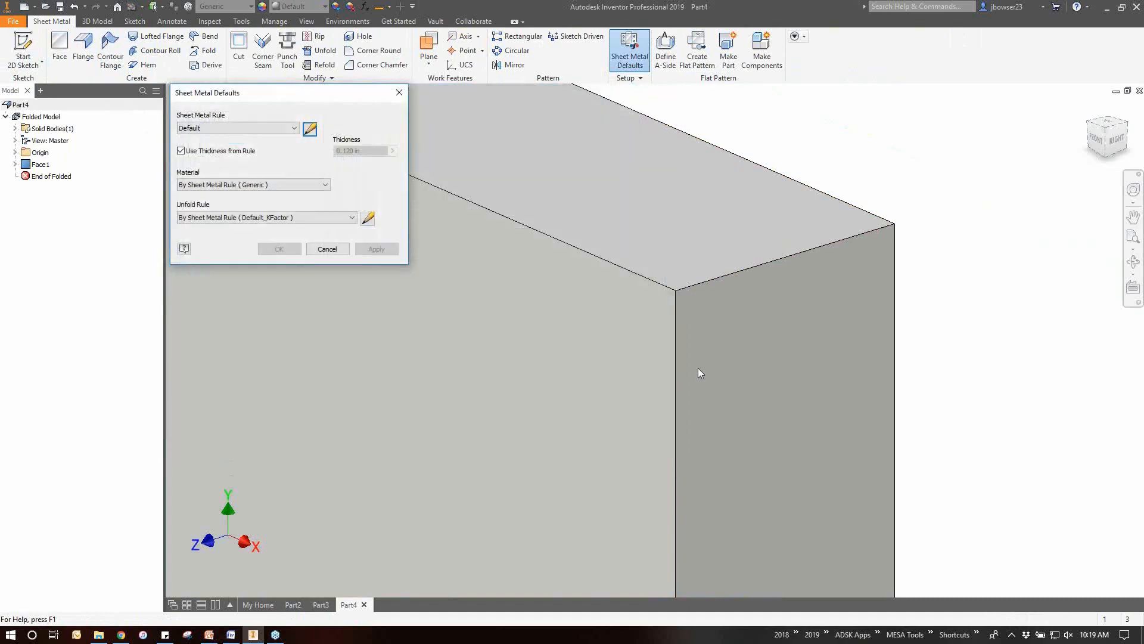
left_click(326, 249)
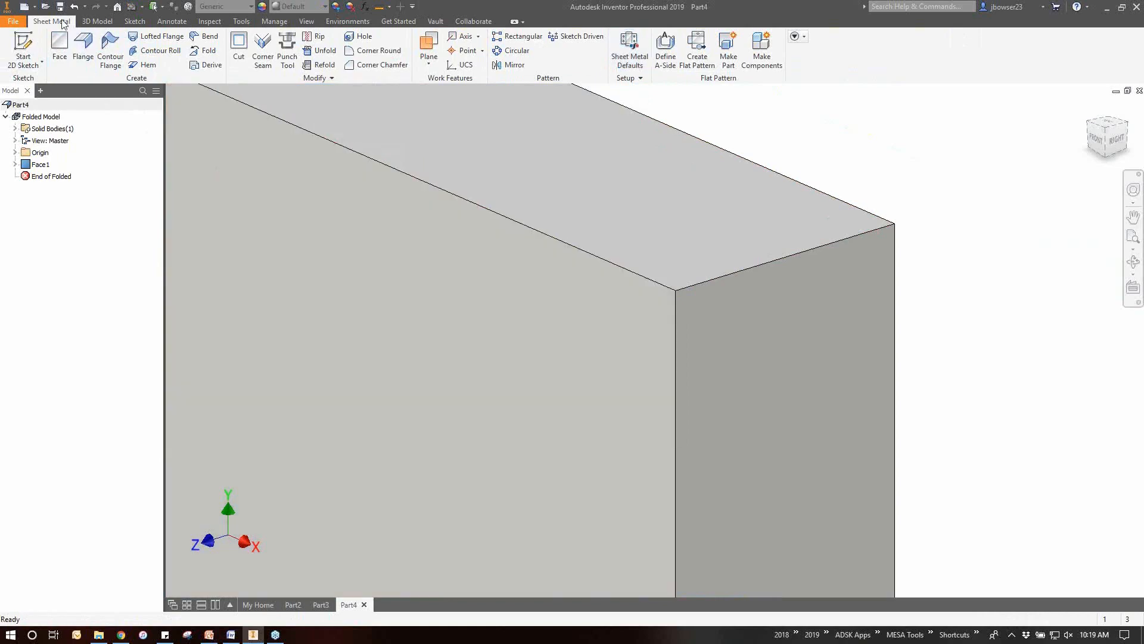
Step: Open the existing part file Step Part.ipt
left_click(44, 7)
left_click(541, 298)
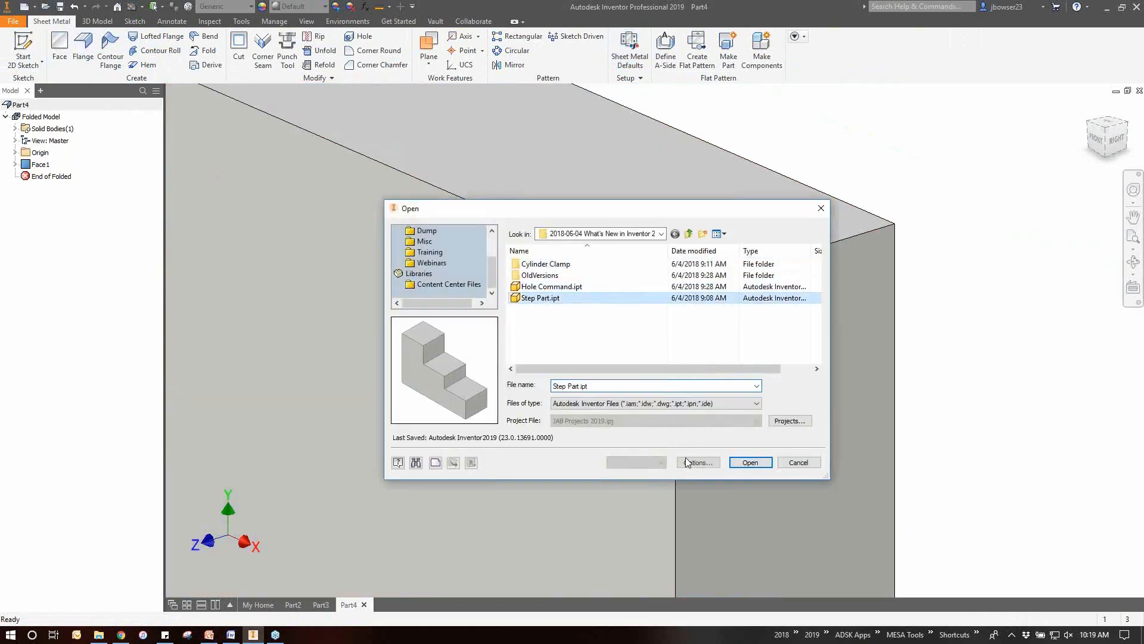
left_click(750, 463)
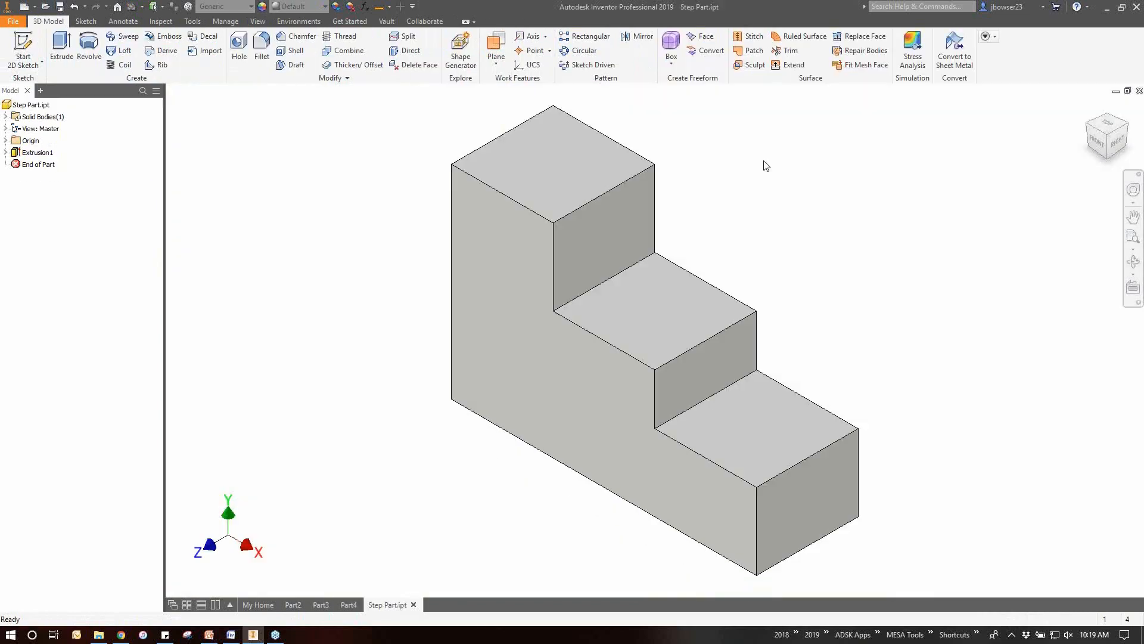
Step: Apply a 0.125 in inverted fillet to the inside edge where the tallest riser meets the middle step
left_click(629, 274)
key("f")
scroll(560, 298, "up", 6)
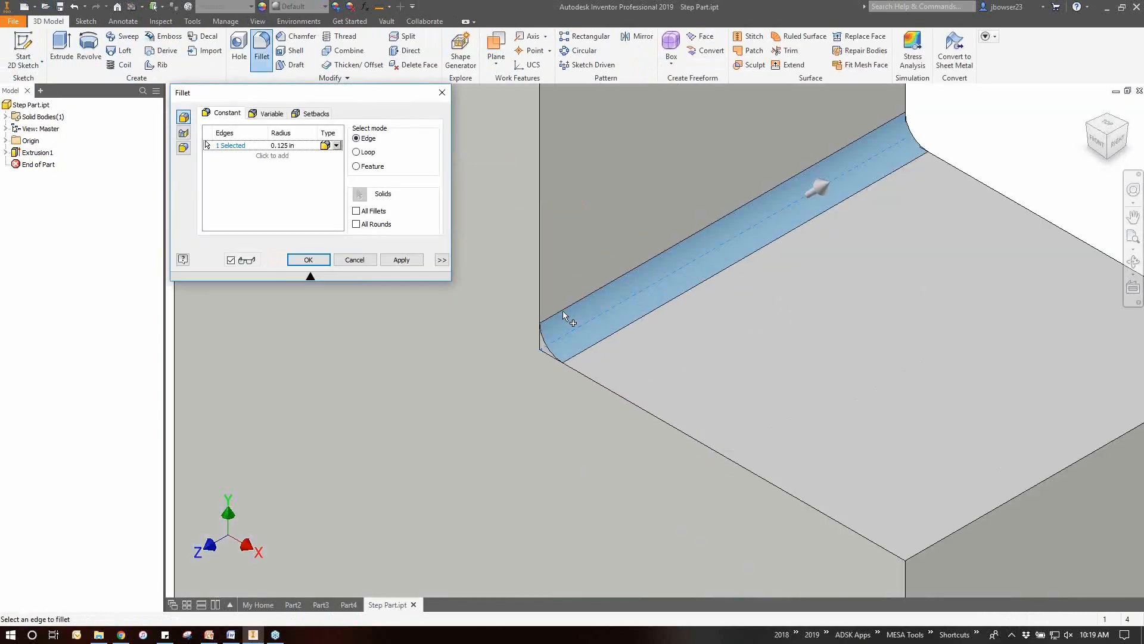
key("ctrl")
key("ctrl")
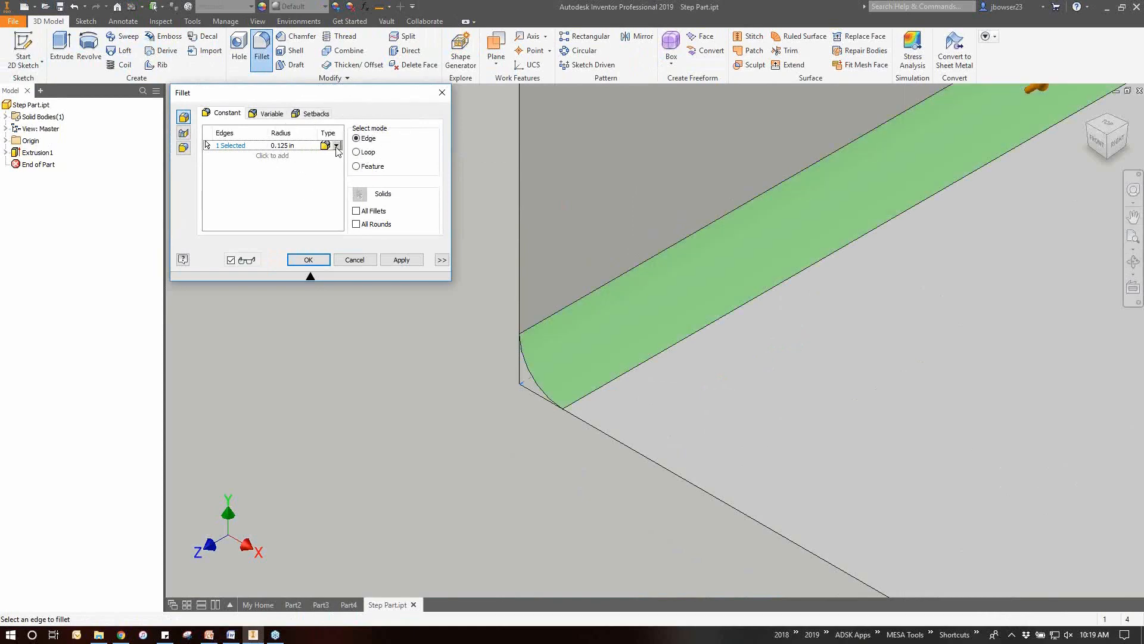
left_click(337, 146)
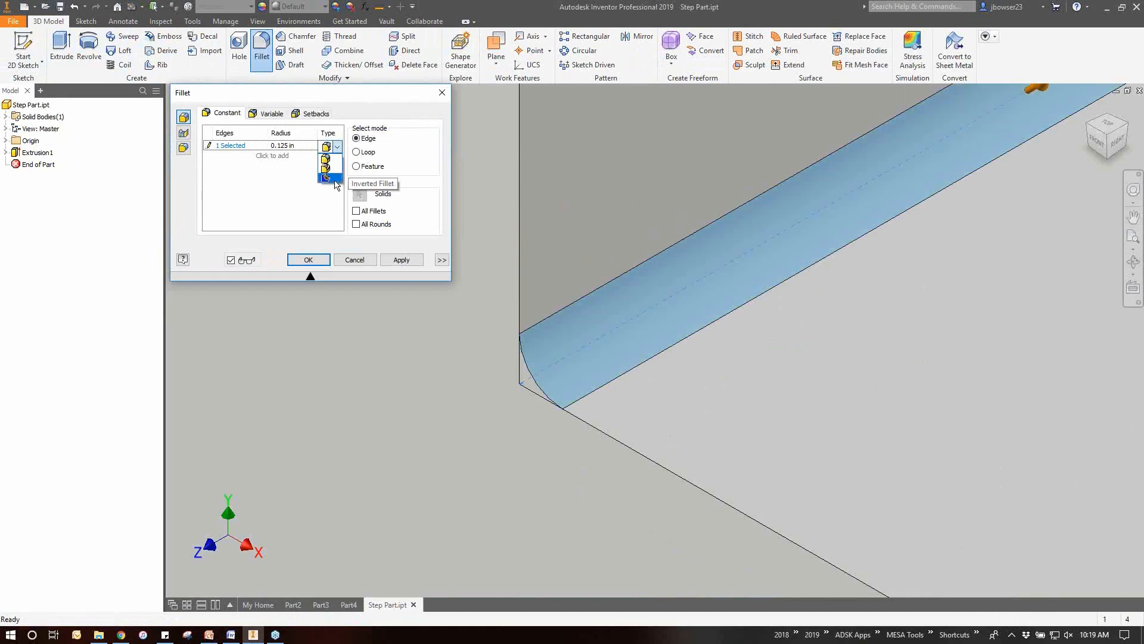
left_click(328, 177)
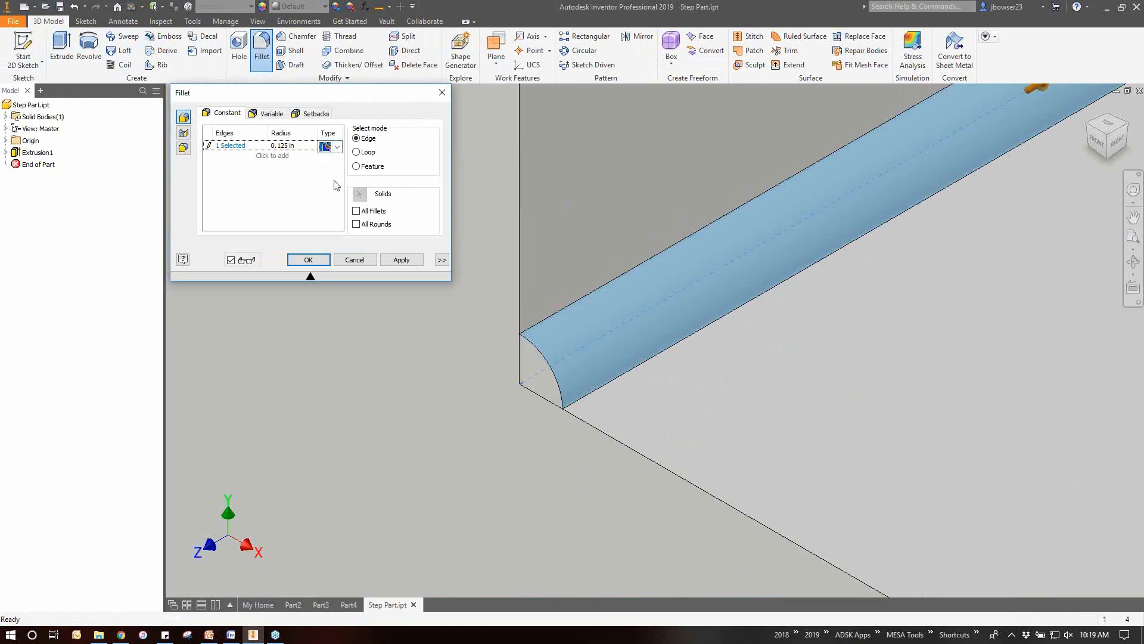
left_click(338, 146)
left_click(335, 158)
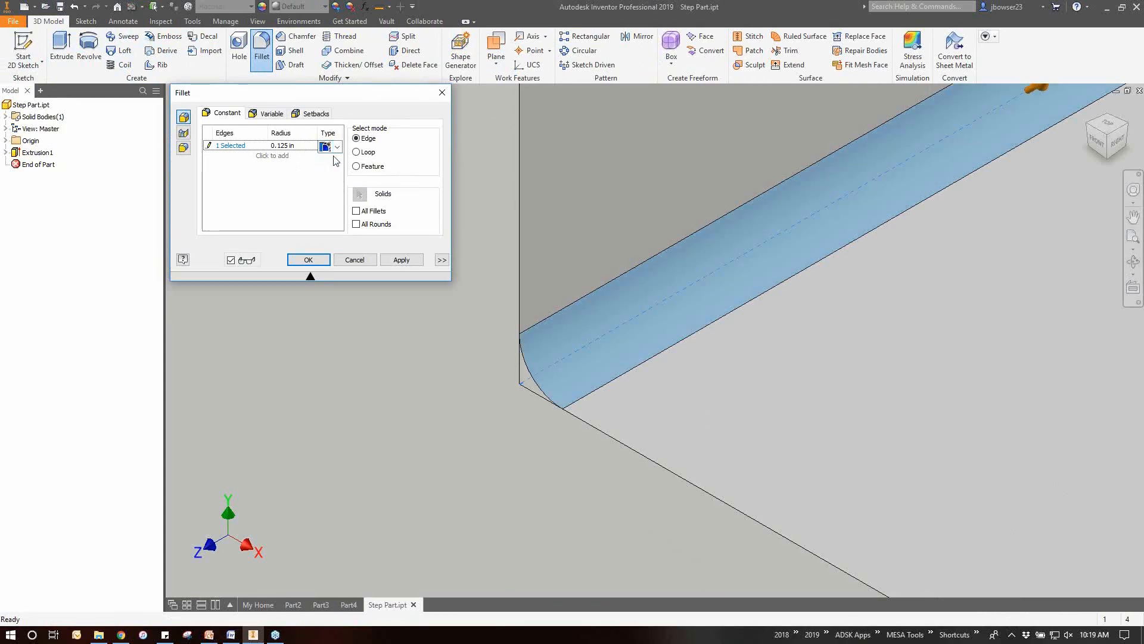
left_click(337, 146)
left_click(329, 177)
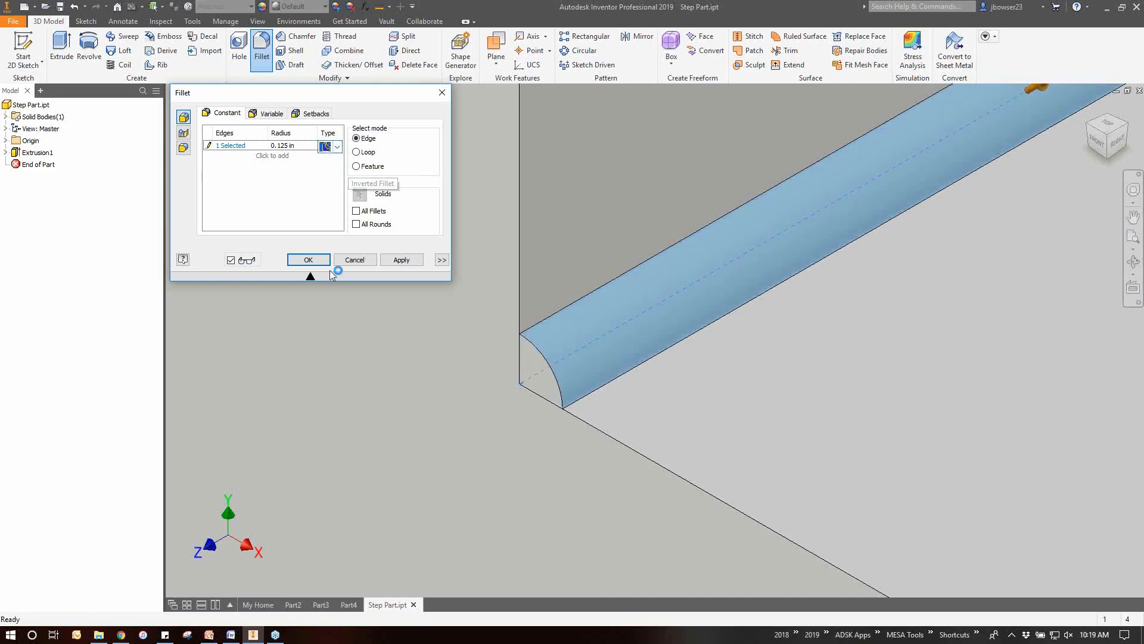
left_click(393, 262)
Step: Add a 0.125 in tangent fillet to the inside edge where the lower riser meets the lowest step
scroll(595, 238, "down", 5)
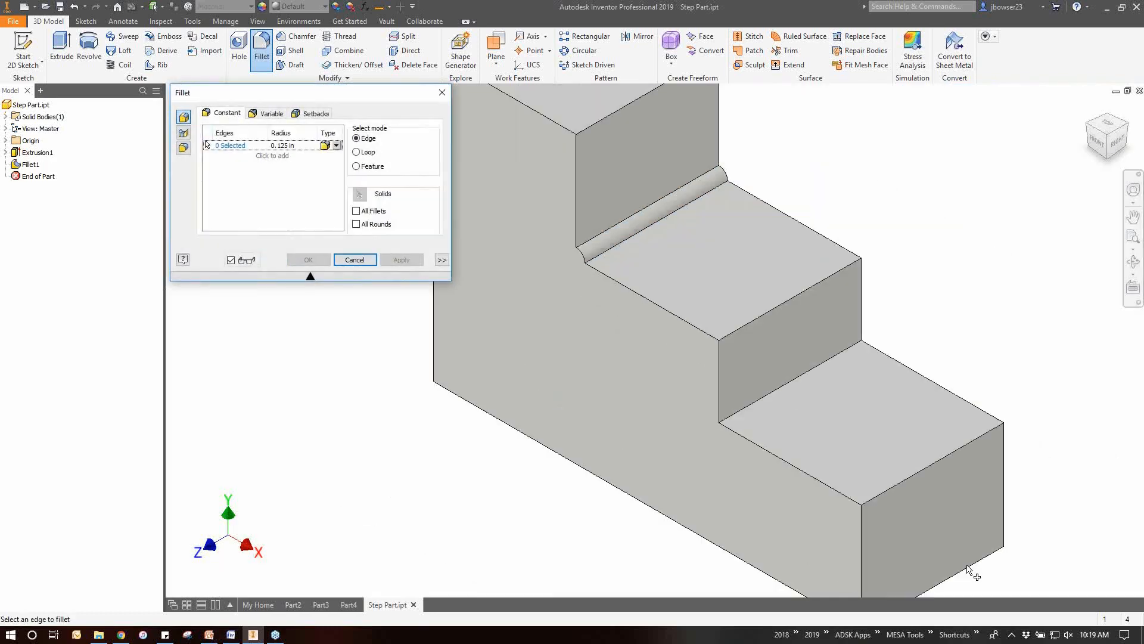
left_click(753, 403)
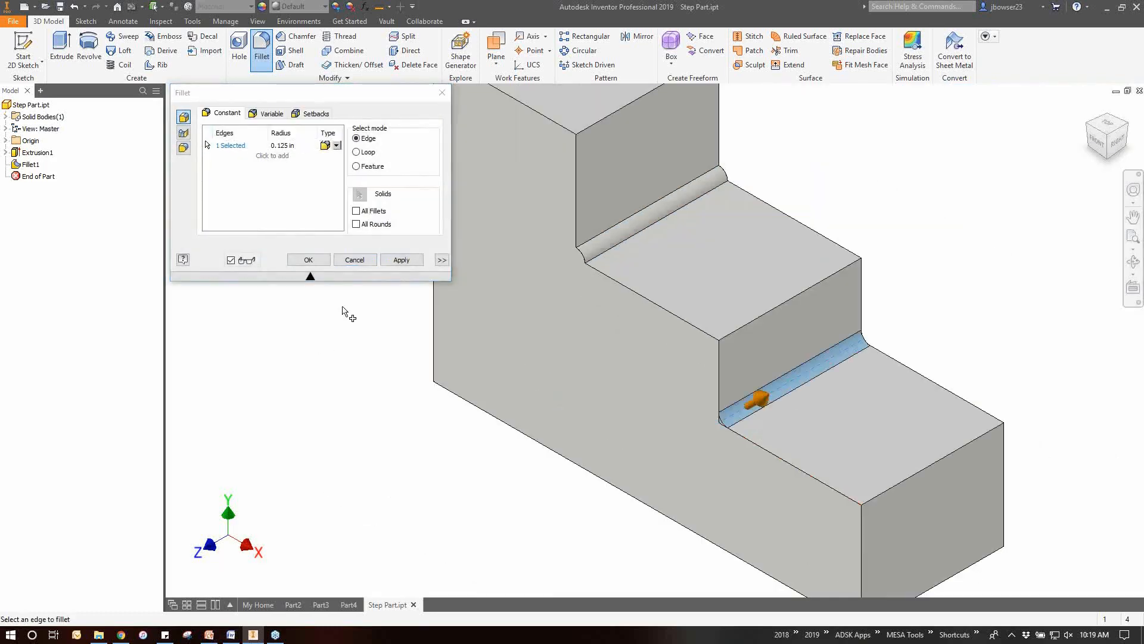
left_click(313, 261)
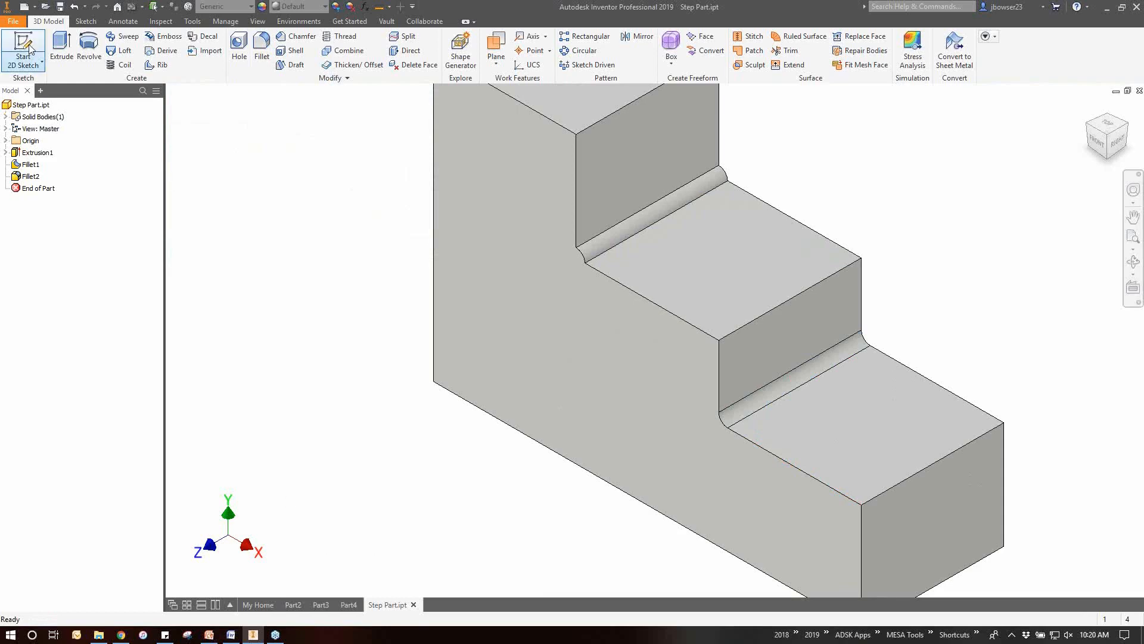
Step: Open the part file Hole Command.ipt and make its unconsumed hole-centre sketch visible
left_click(45, 6)
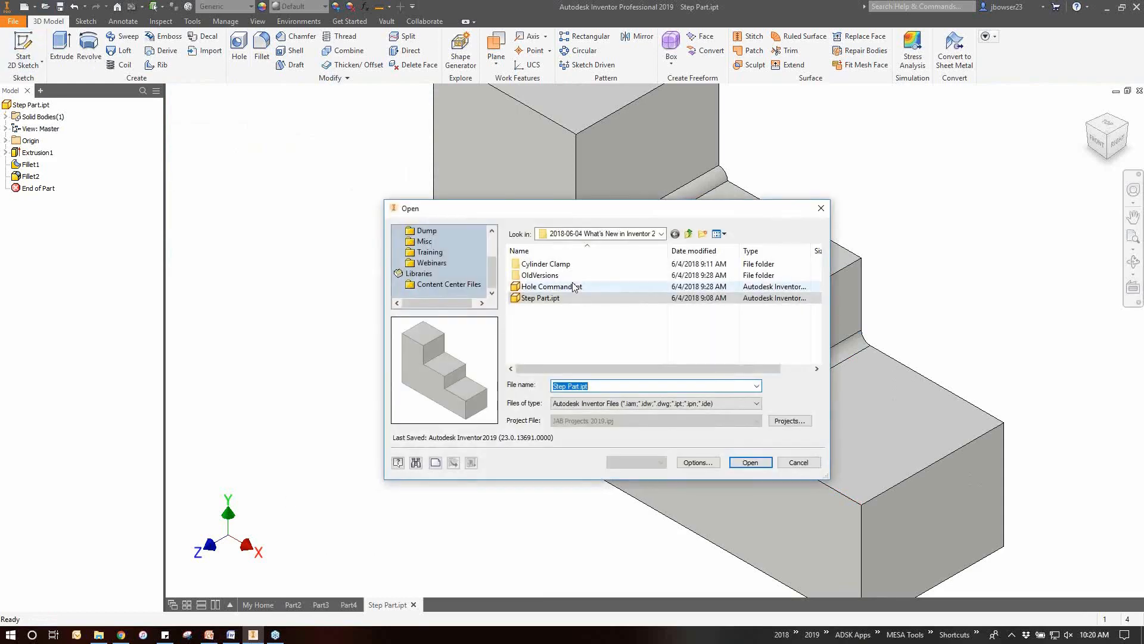
left_click(574, 288)
left_click(745, 463)
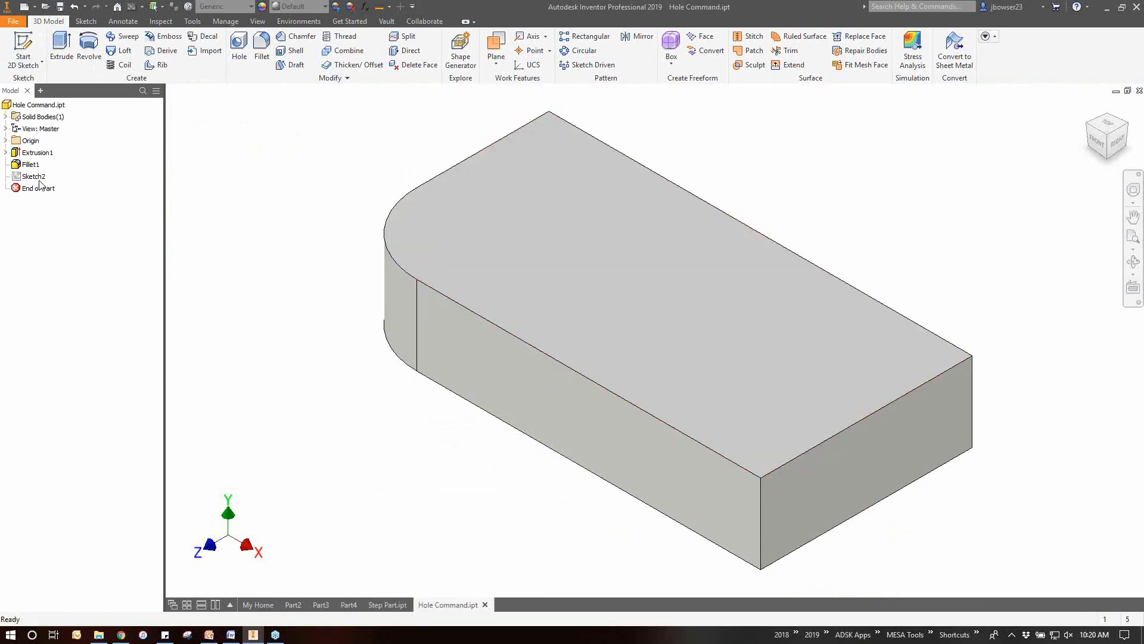
right_click(39, 181)
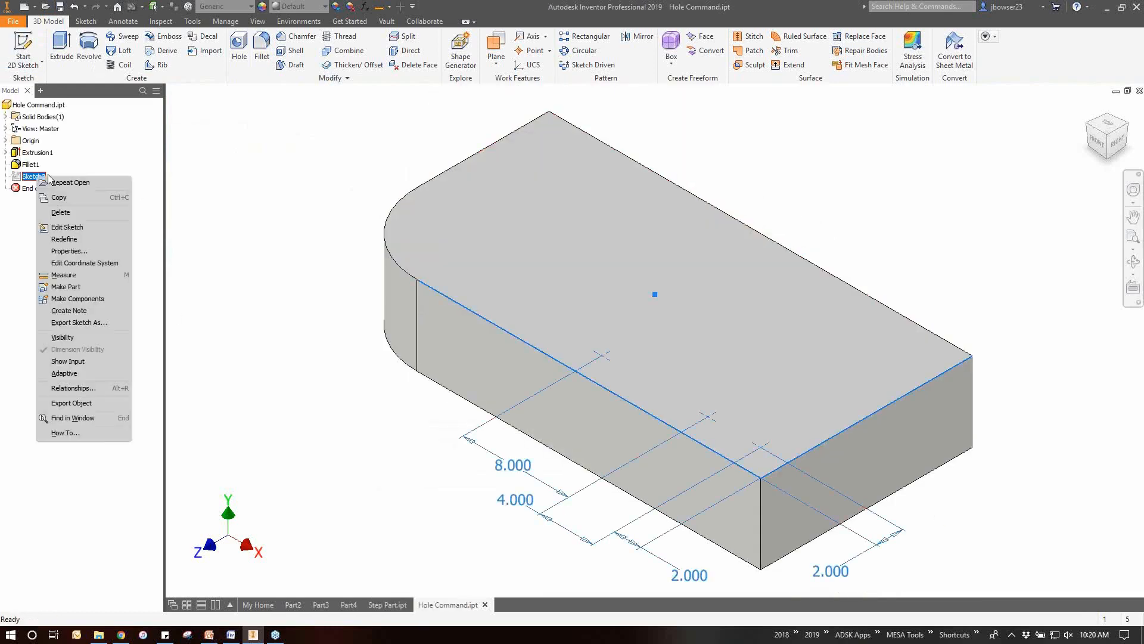
left_click(79, 339)
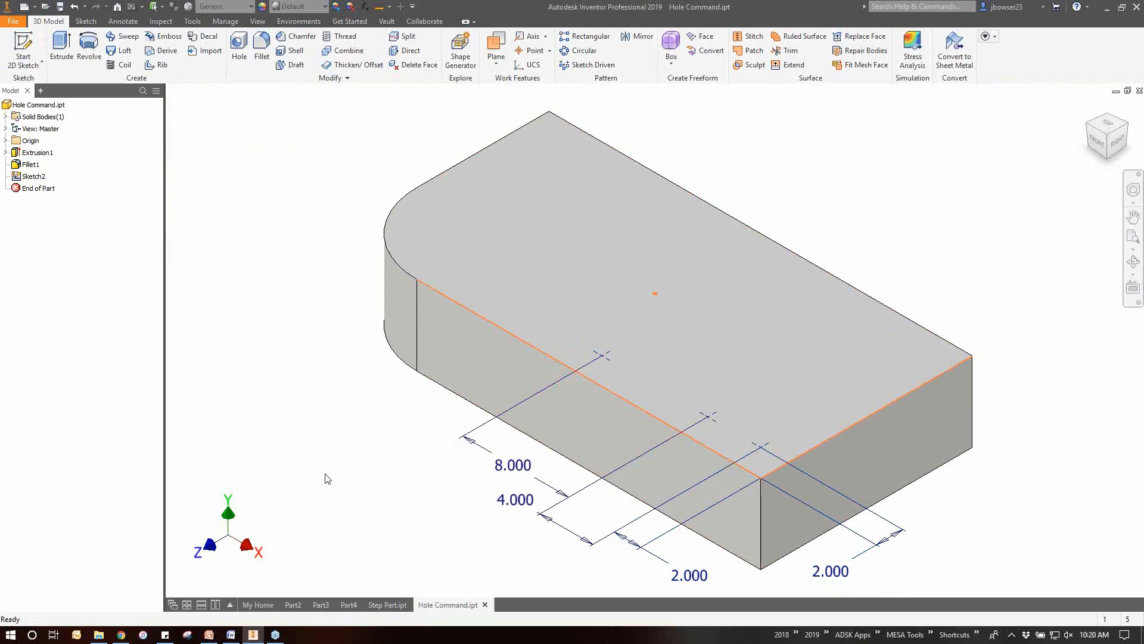
Step: Start a Hole feature on the three sketch points, and float the hole properties panel before docking it back
left_click(236, 65)
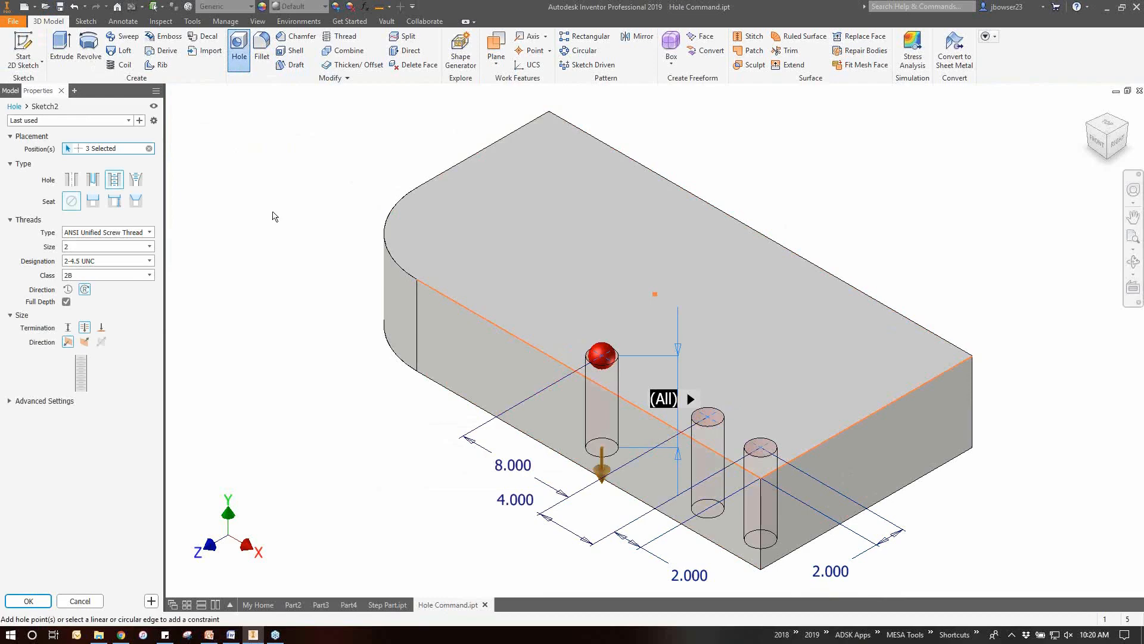
scroll(274, 216, "down", 3)
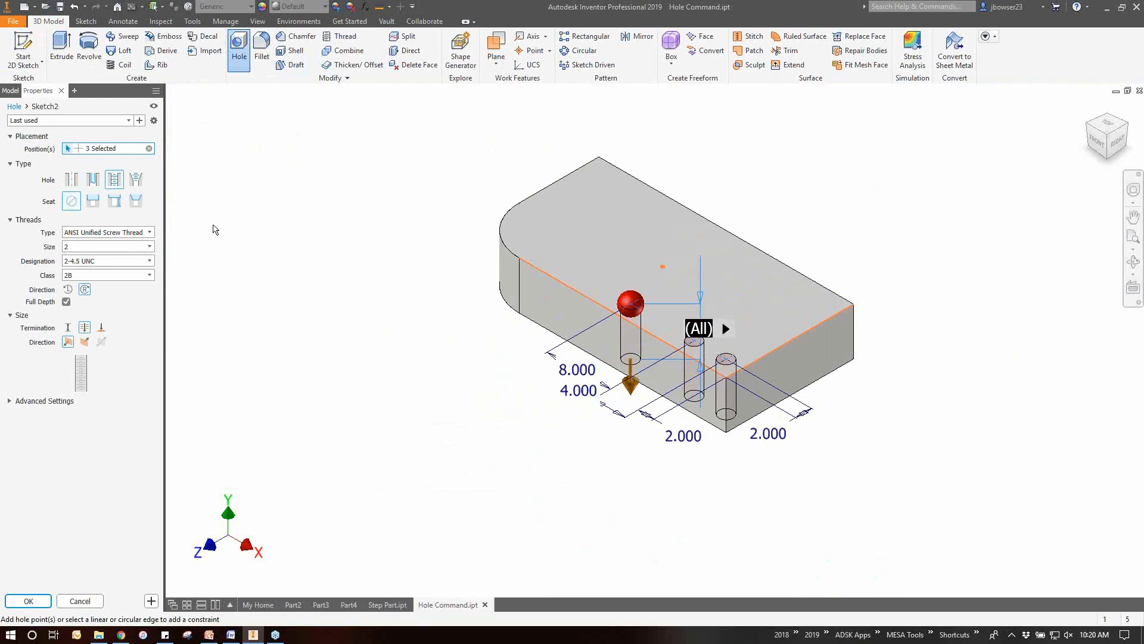
scroll(247, 225, "up", 4)
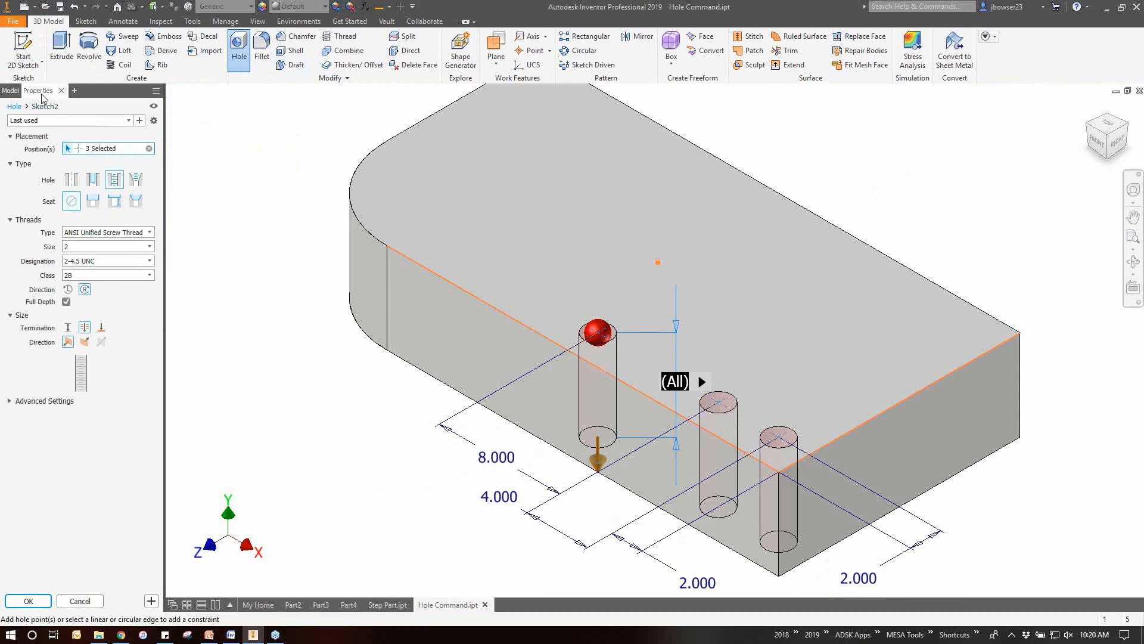
left_click_drag(41, 93, 388, 172)
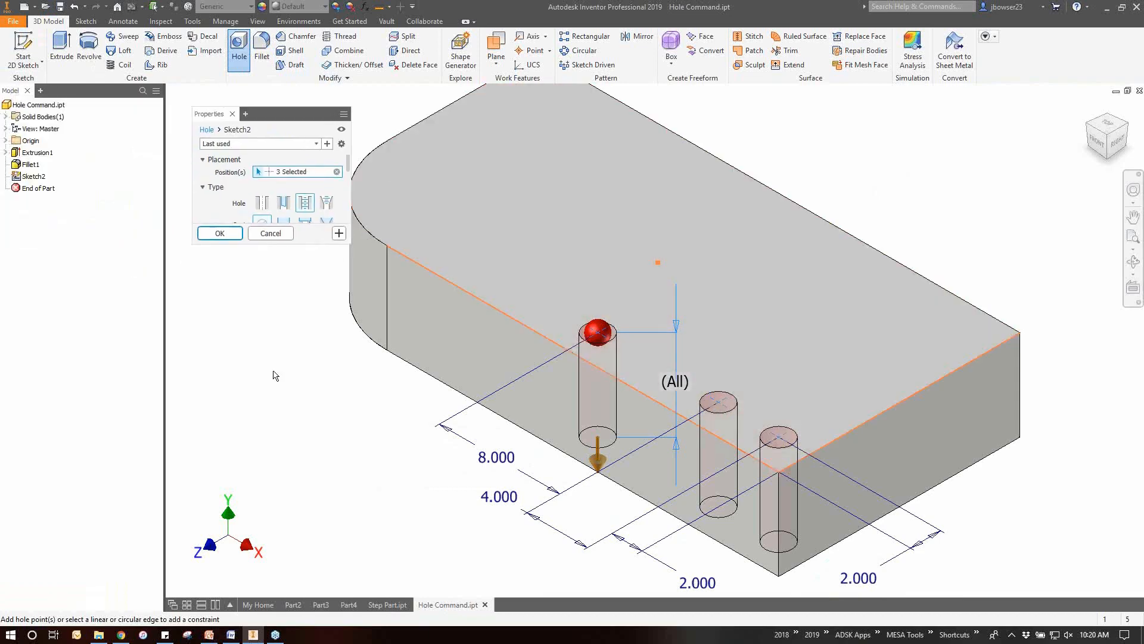
left_click_drag(209, 114, 49, 105)
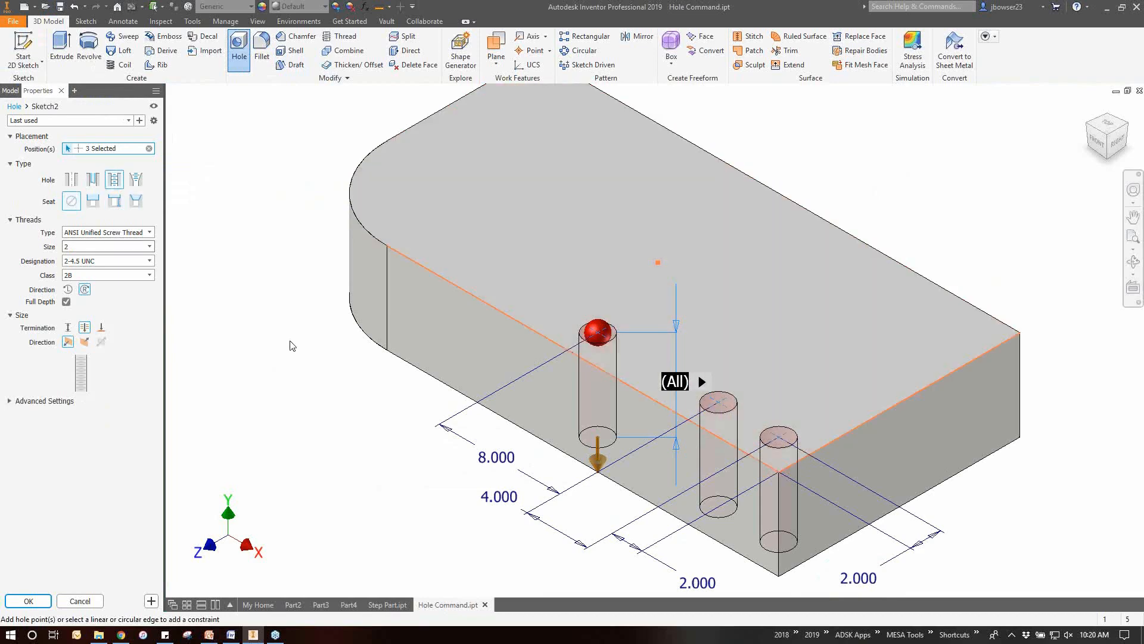
Step: Cut counterbored clearance holes through all at the three sketch points for size 1 Socket Head Cap Screws
left_click(93, 179)
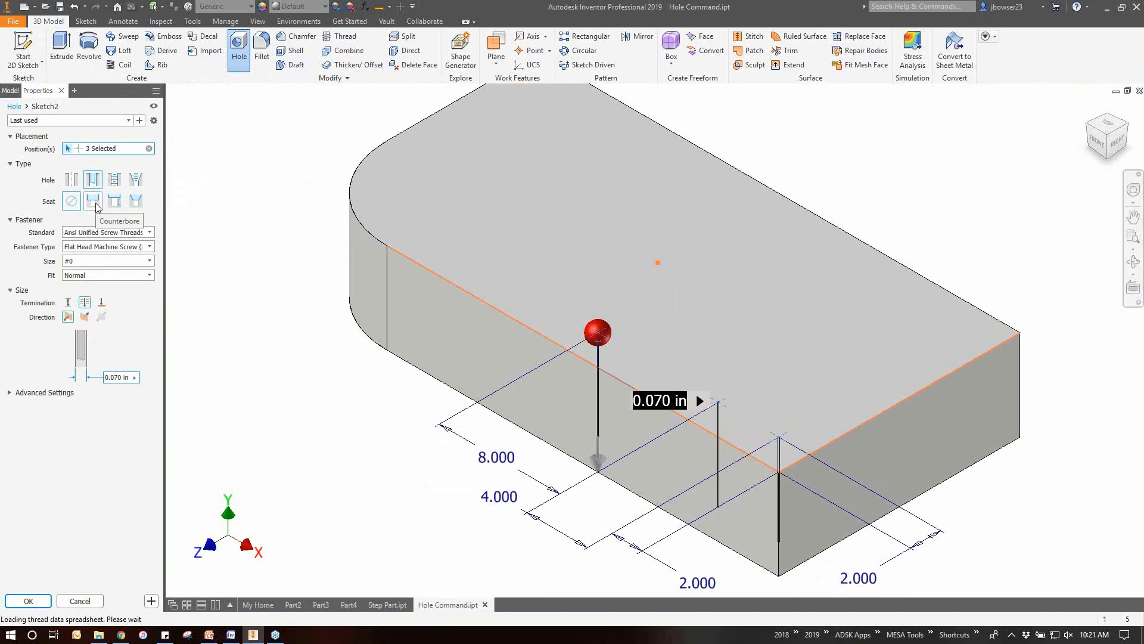
left_click(94, 202)
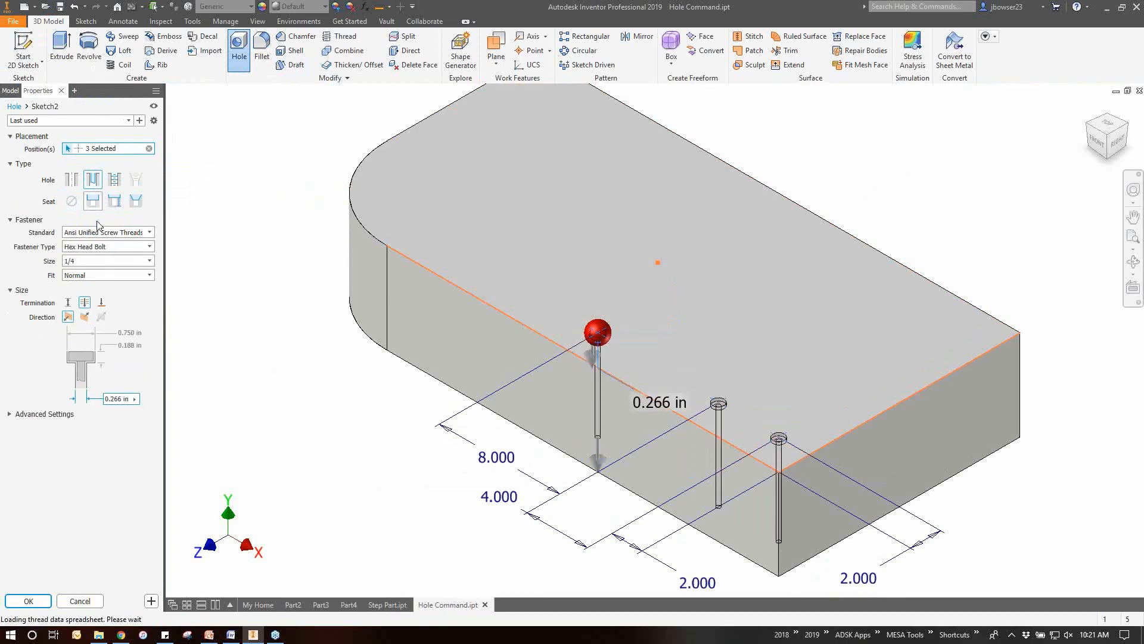
left_click(98, 246)
left_click(96, 284)
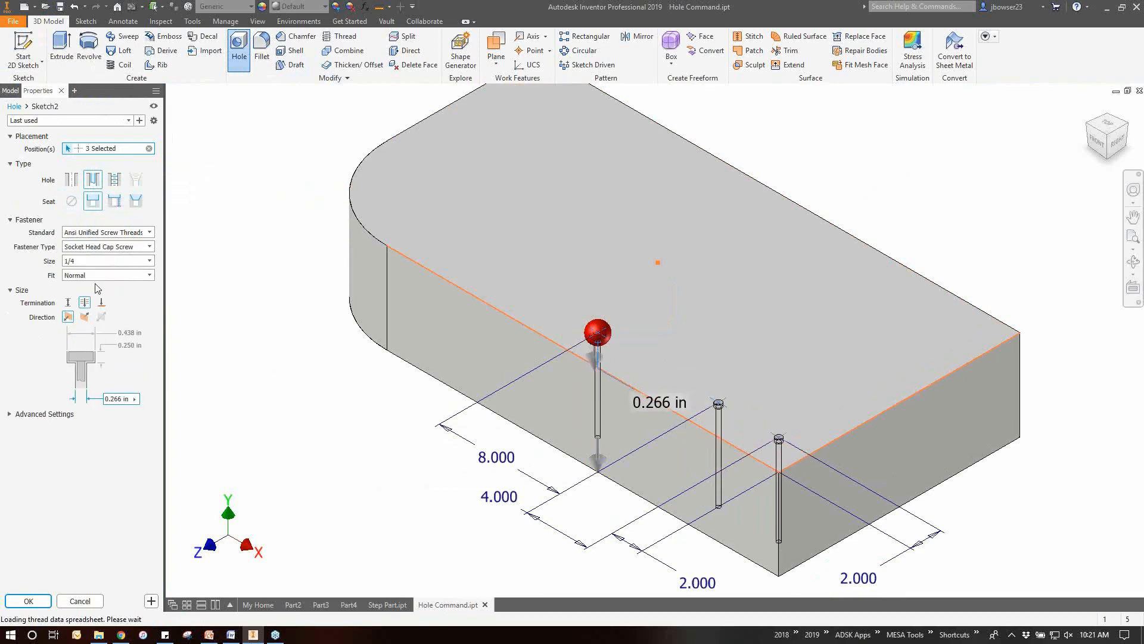
left_click(97, 261)
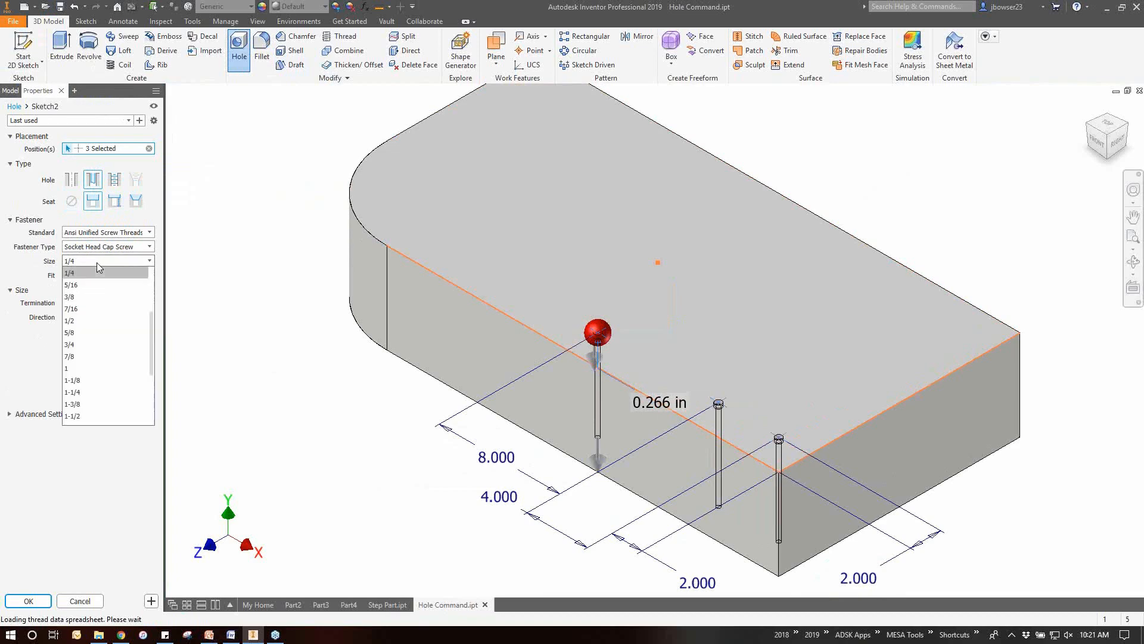
left_click(99, 367)
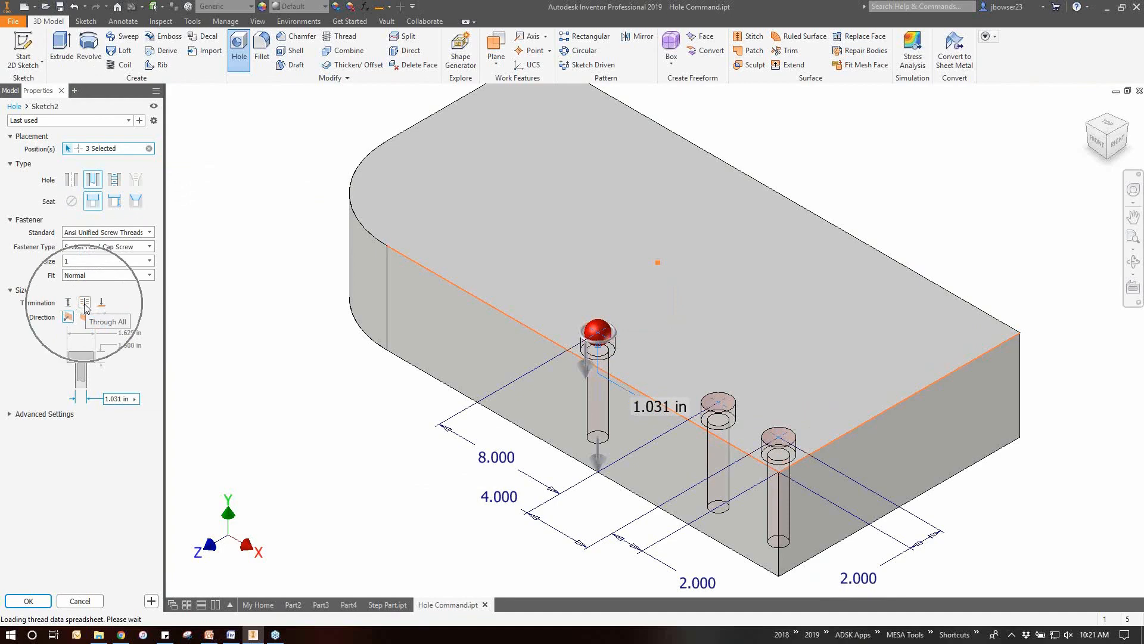
left_click(151, 601)
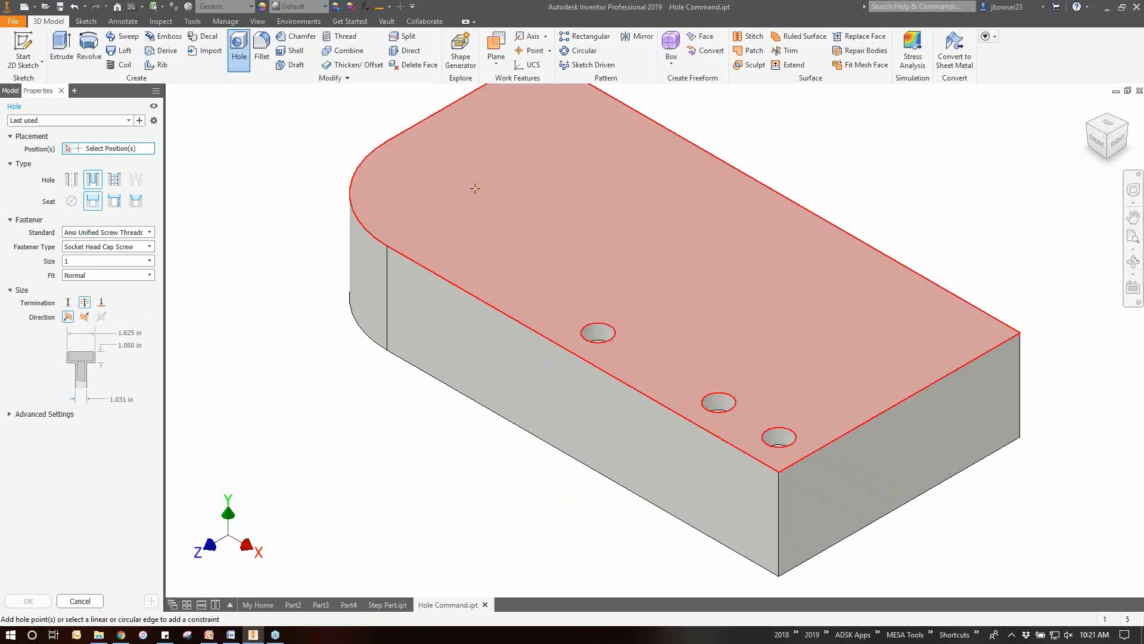
Step: Add a simple 6 in hole without a seat through the block, concentric with the rounded corner
left_click(487, 192)
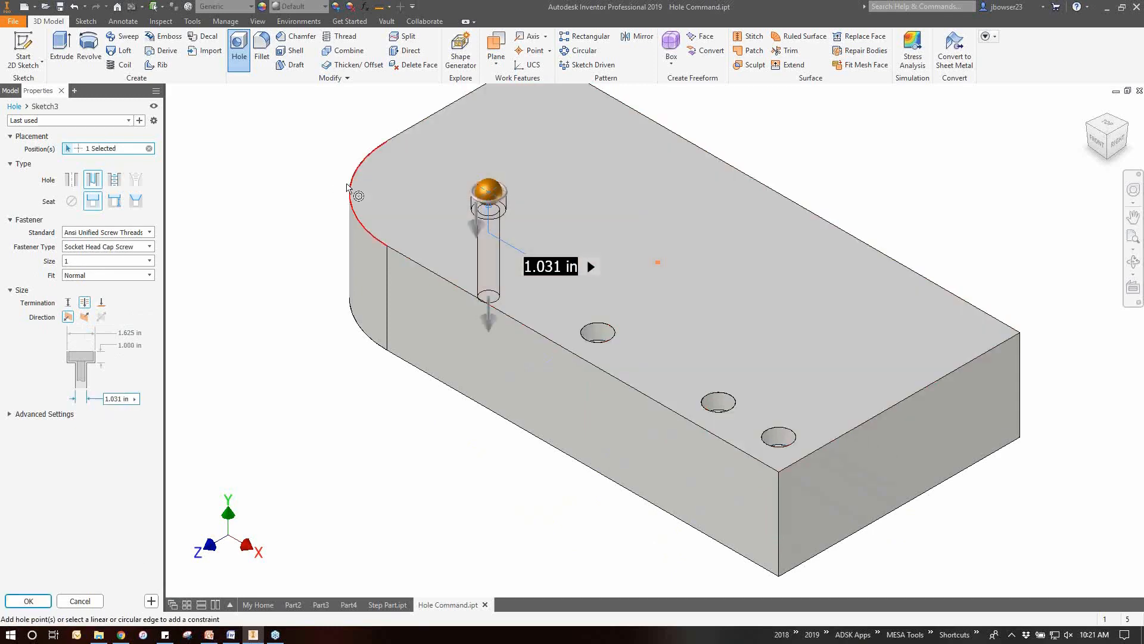
left_click(348, 189)
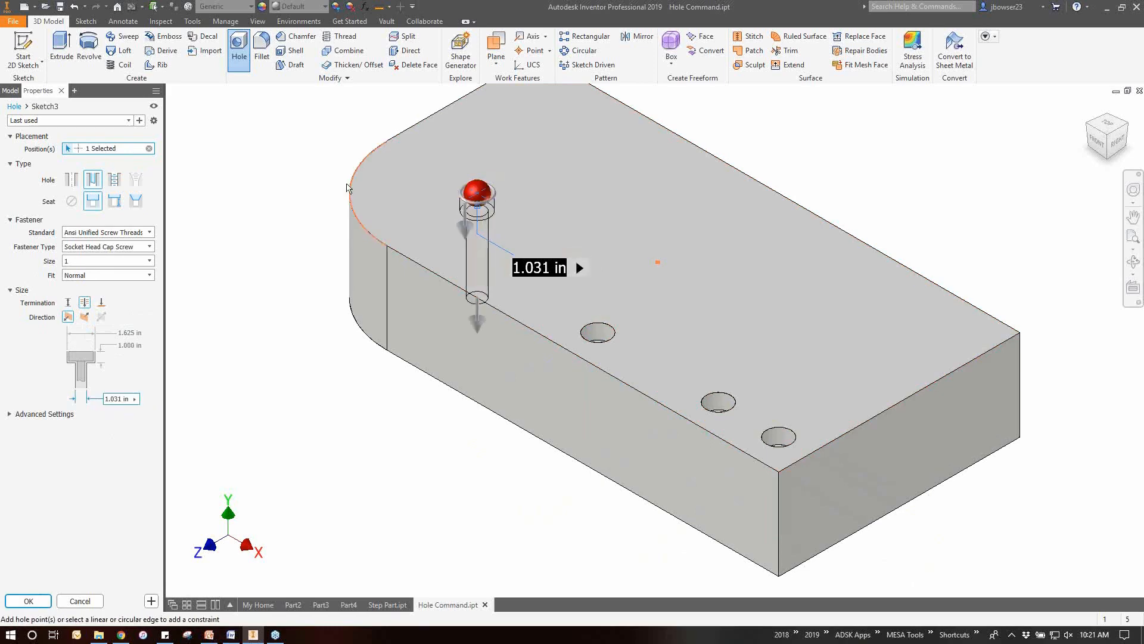
left_click(71, 180)
left_click(71, 201)
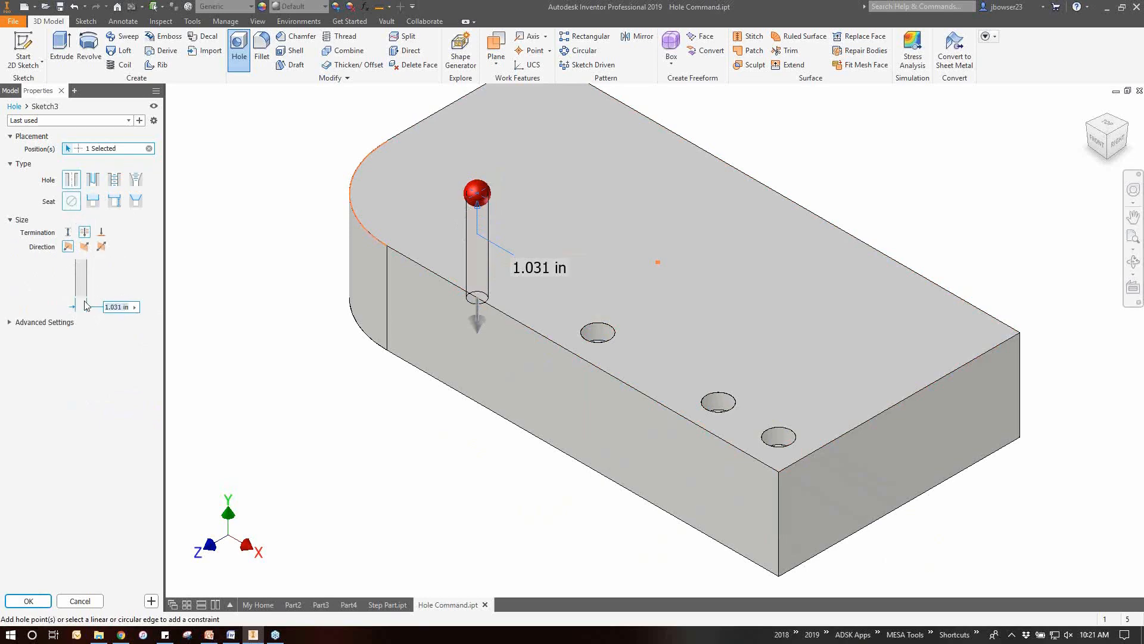
type("6")
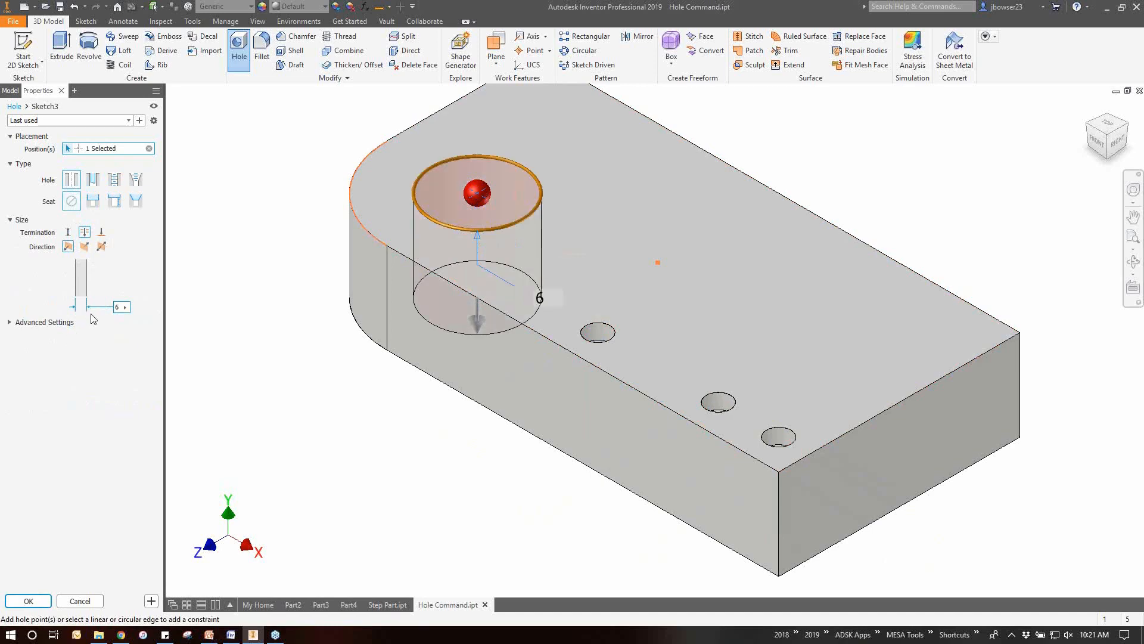
left_click(150, 600)
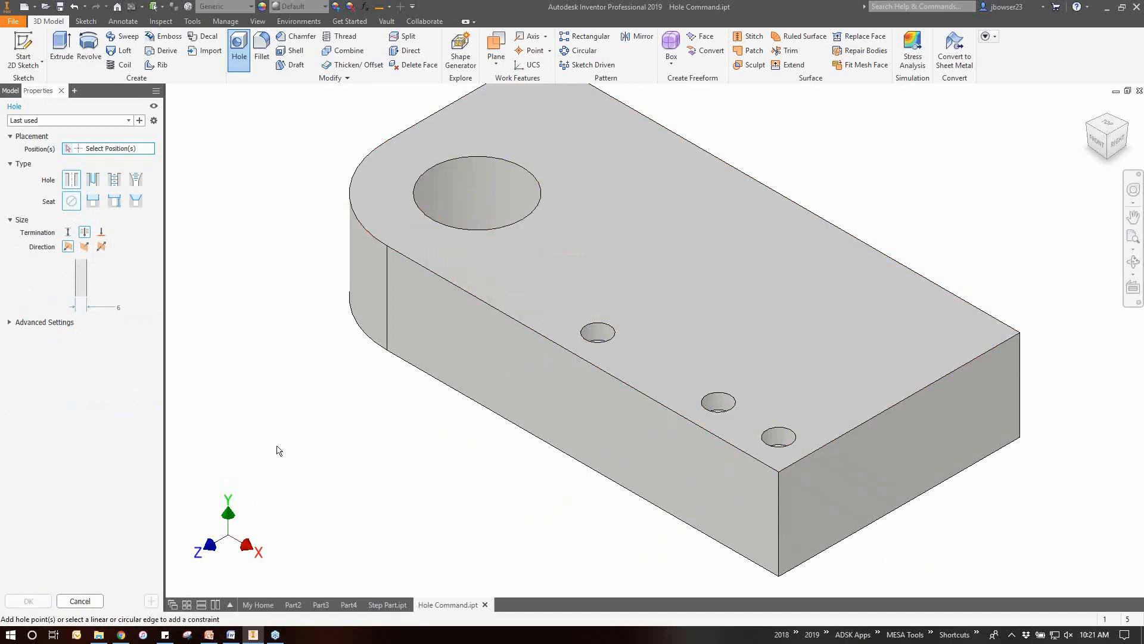
Step: Place a simple hole on the top face, 4 in from the straight long edge and 6 in from the right short edge
left_click(1098, 142)
left_click(1112, 121)
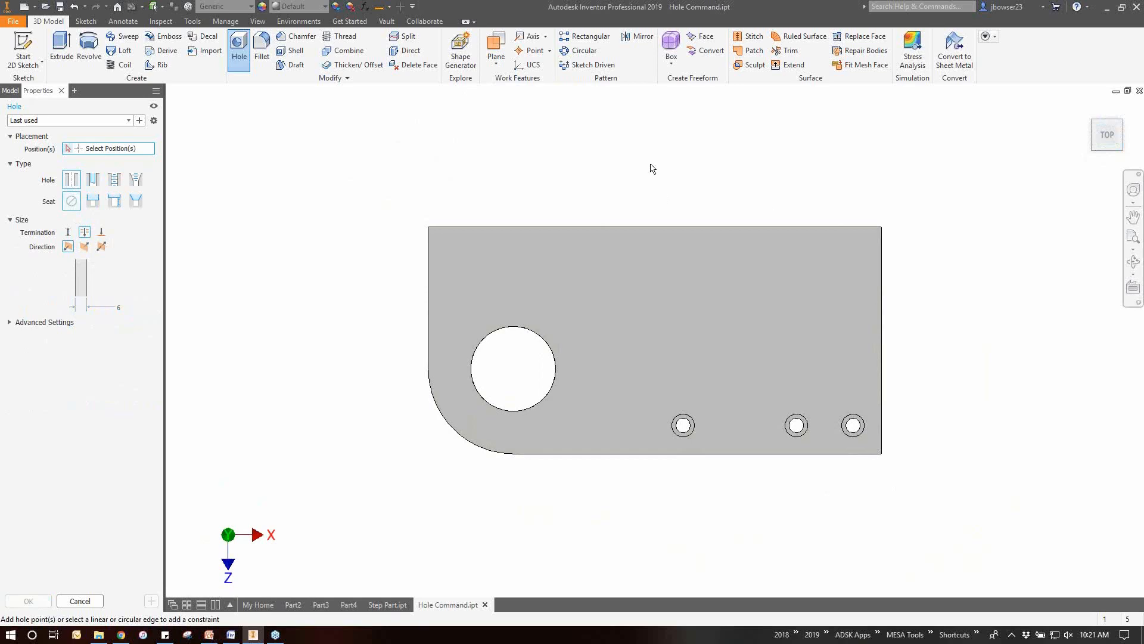
left_click(816, 276)
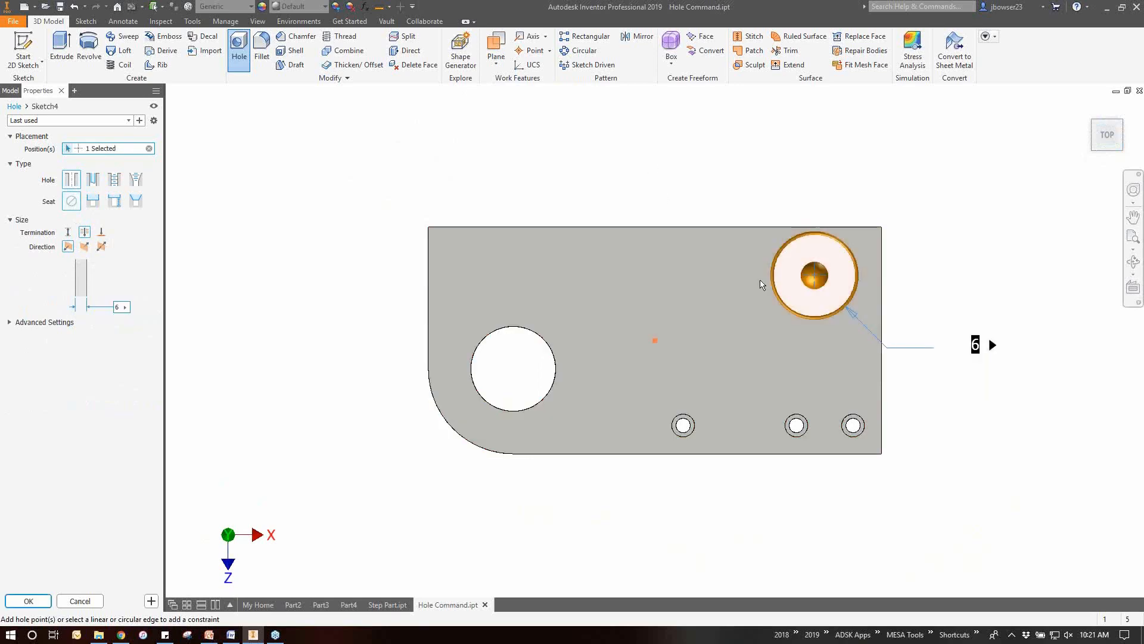
left_click(766, 228)
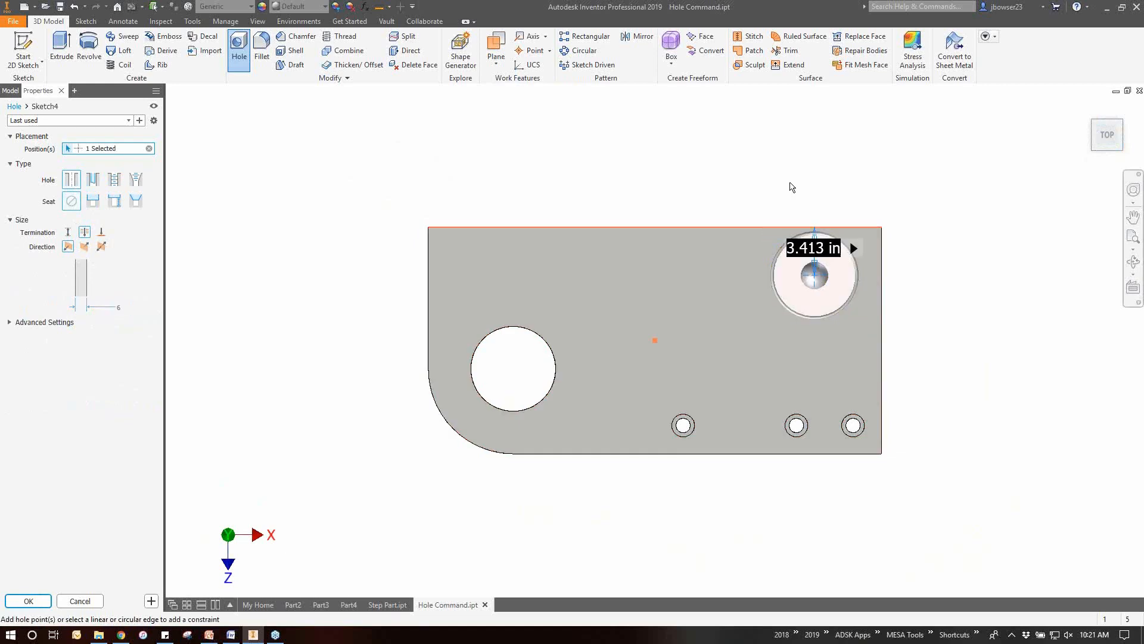
type("4")
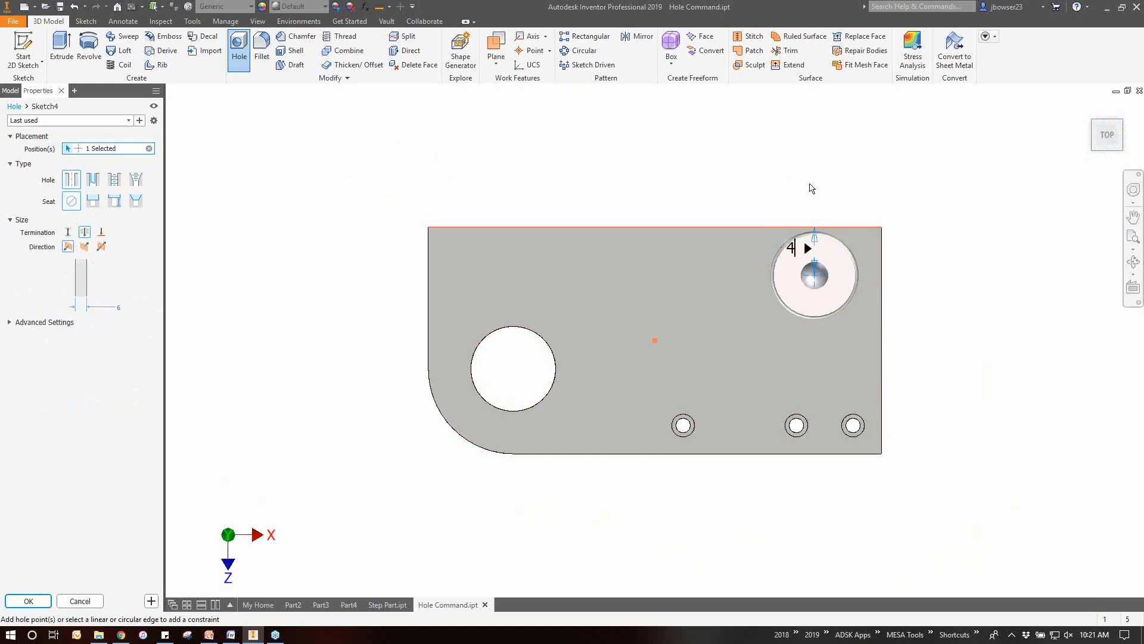
key("Return")
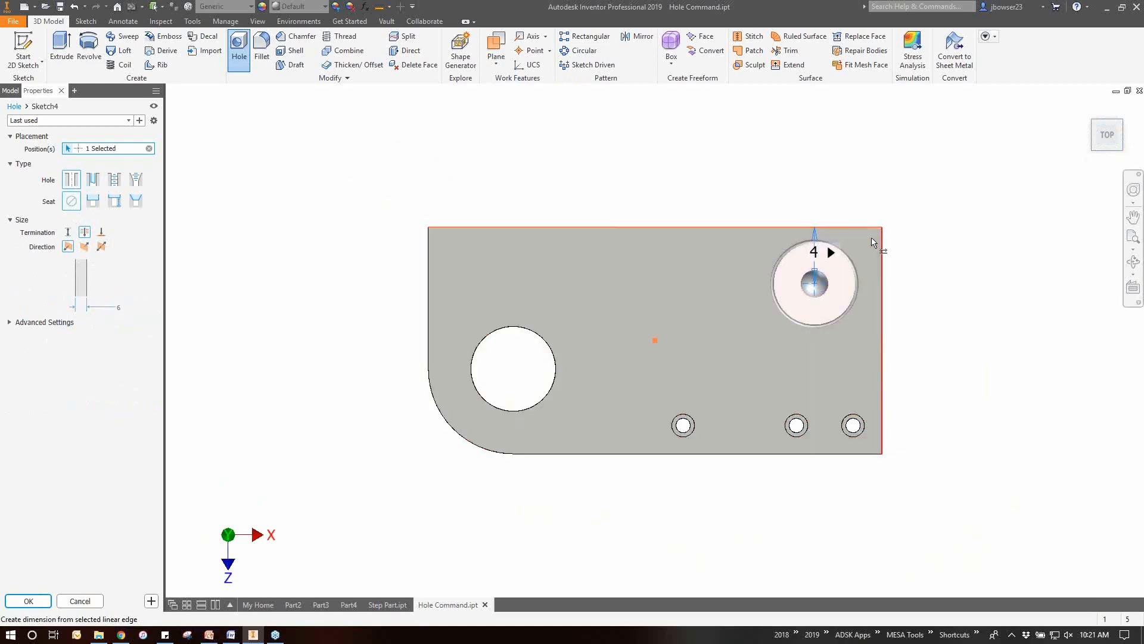
left_click(881, 246)
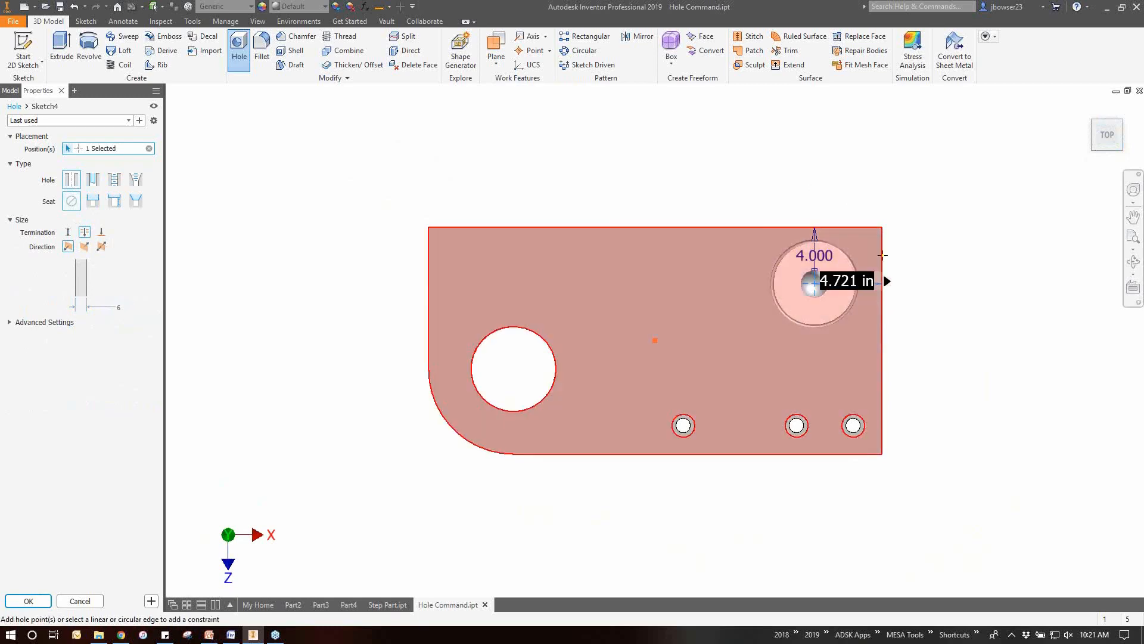
type("6")
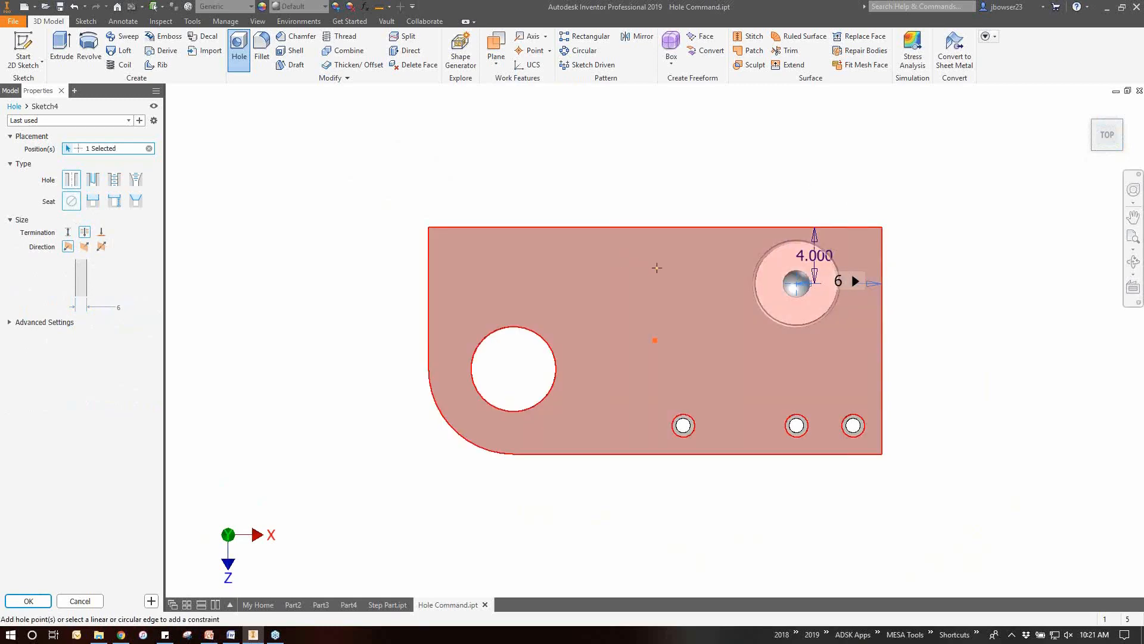
key("Return")
Step: Add a second hole position 6 in from the straight long edge and 12 in from the left edge, and set the diameter to 2 in
left_click(588, 309)
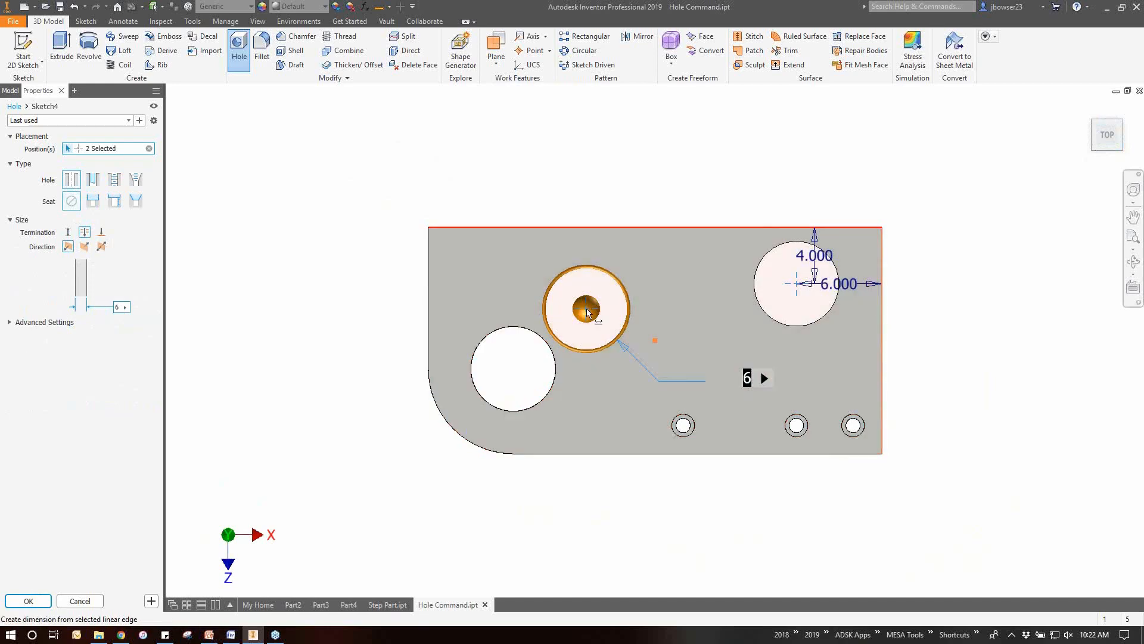
left_click(588, 313)
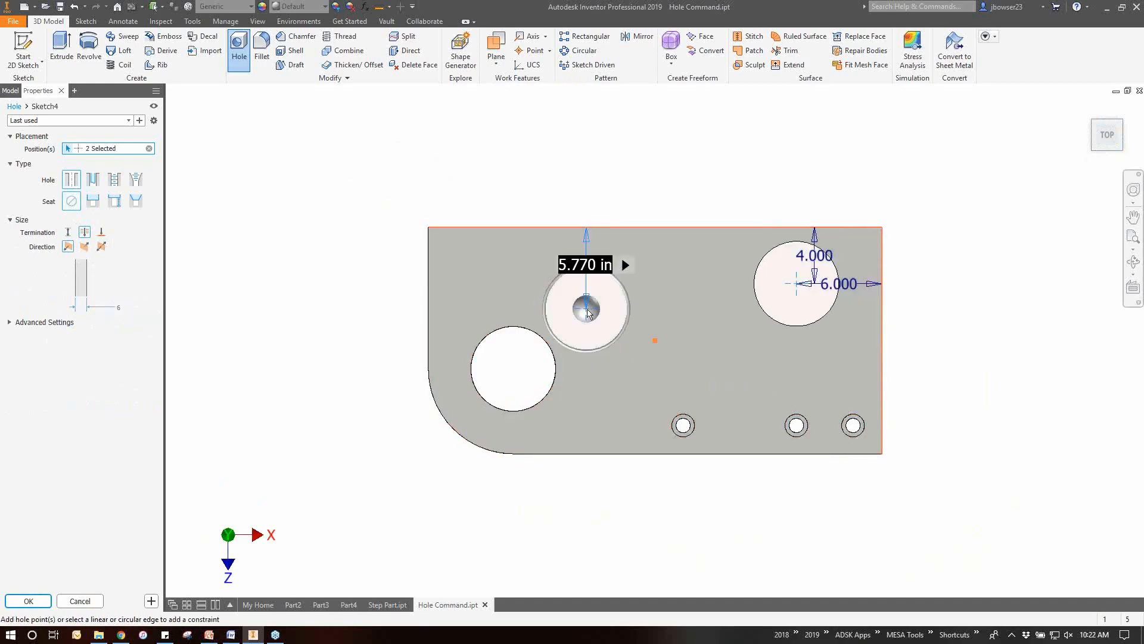
type("6")
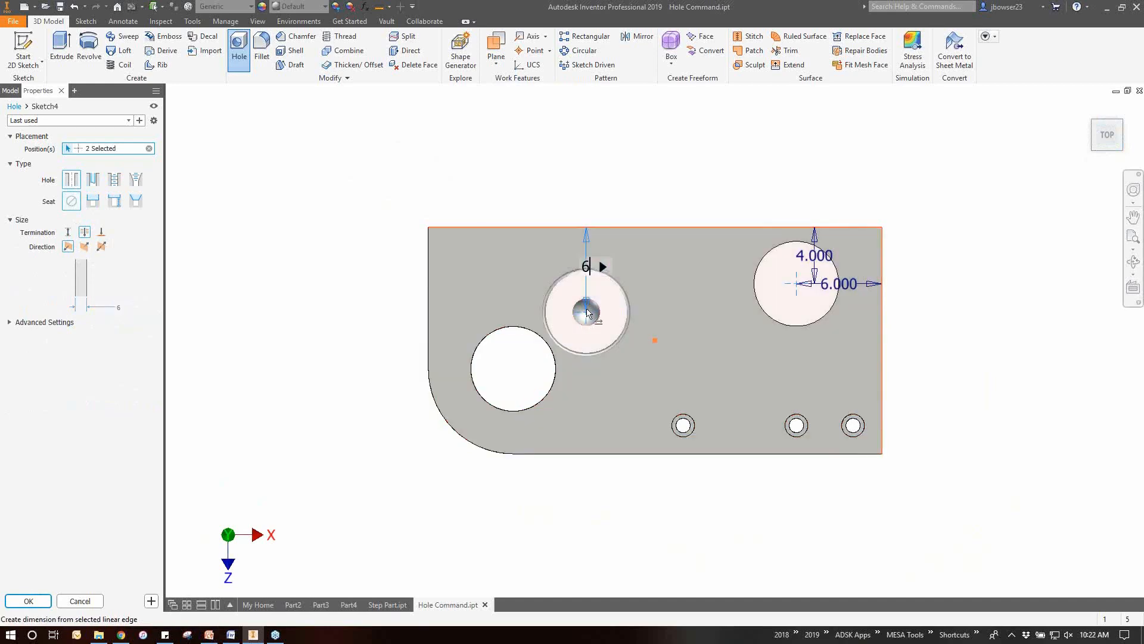
left_click(429, 309)
type("12")
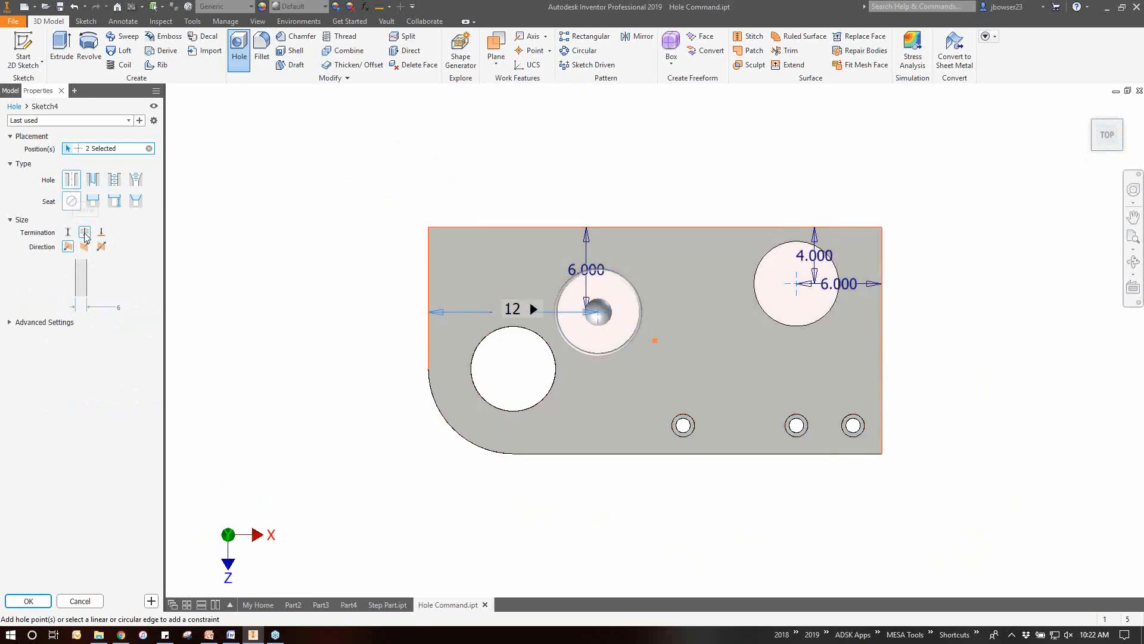
left_click(108, 308)
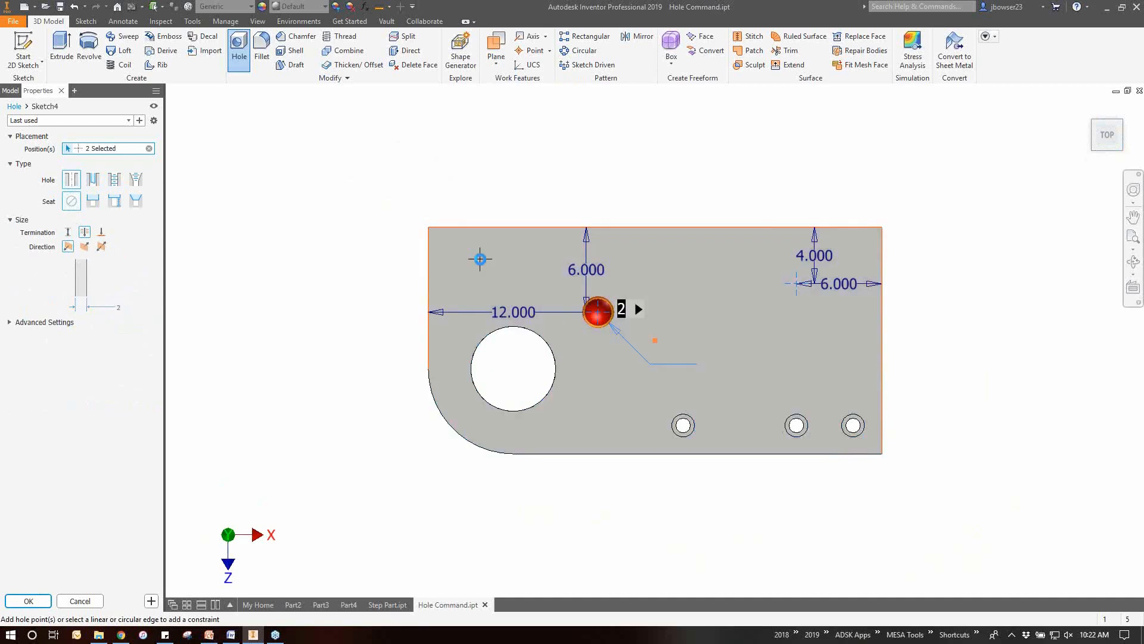
Step: Add a third hole position 3 in from the straight long edge and 2 in from the left edge, and create the holes
left_click(481, 259)
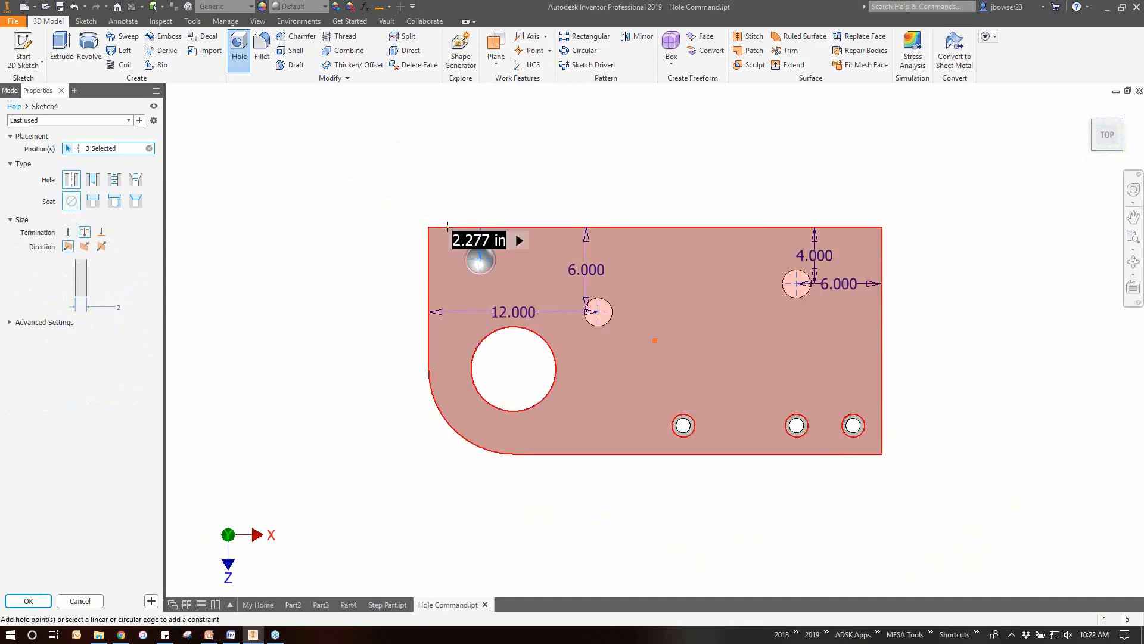
type("3")
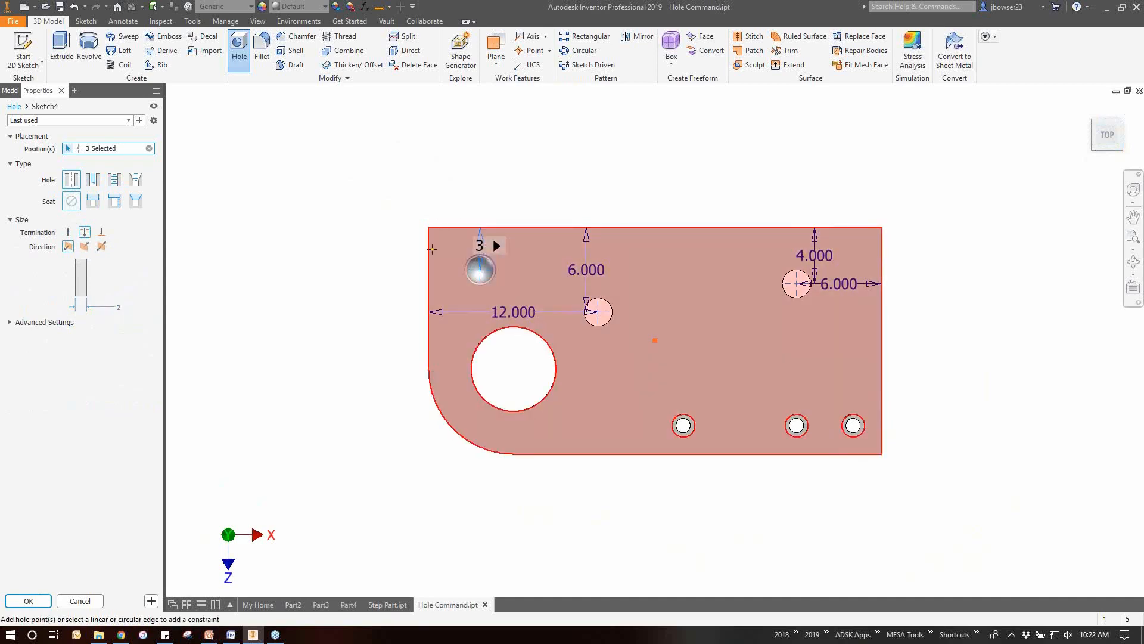
key("Tab")
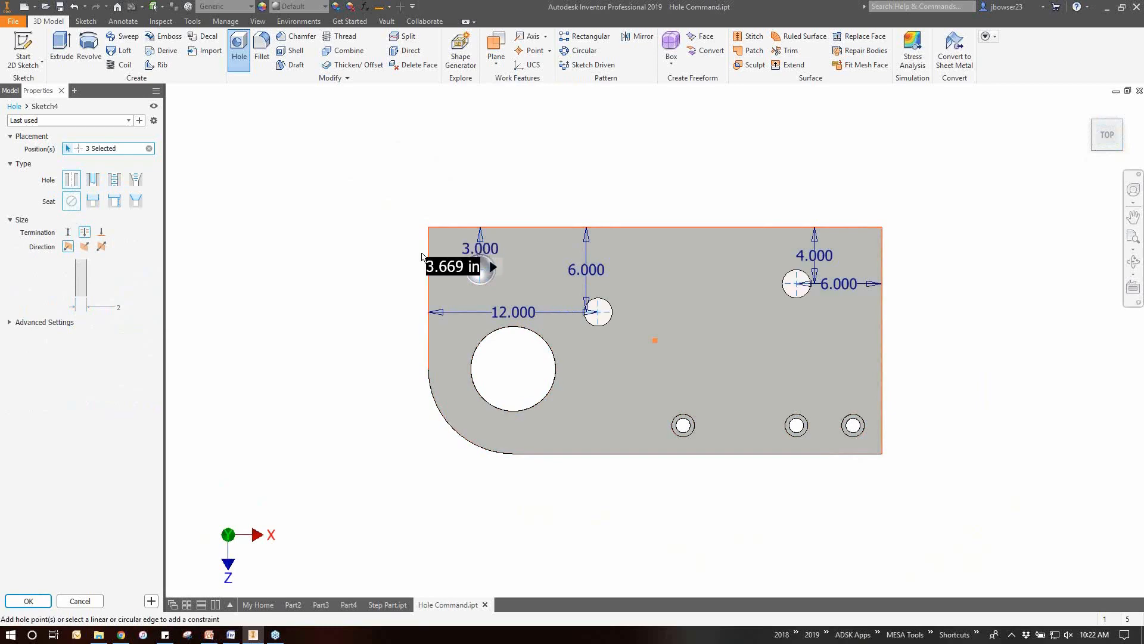
type("2")
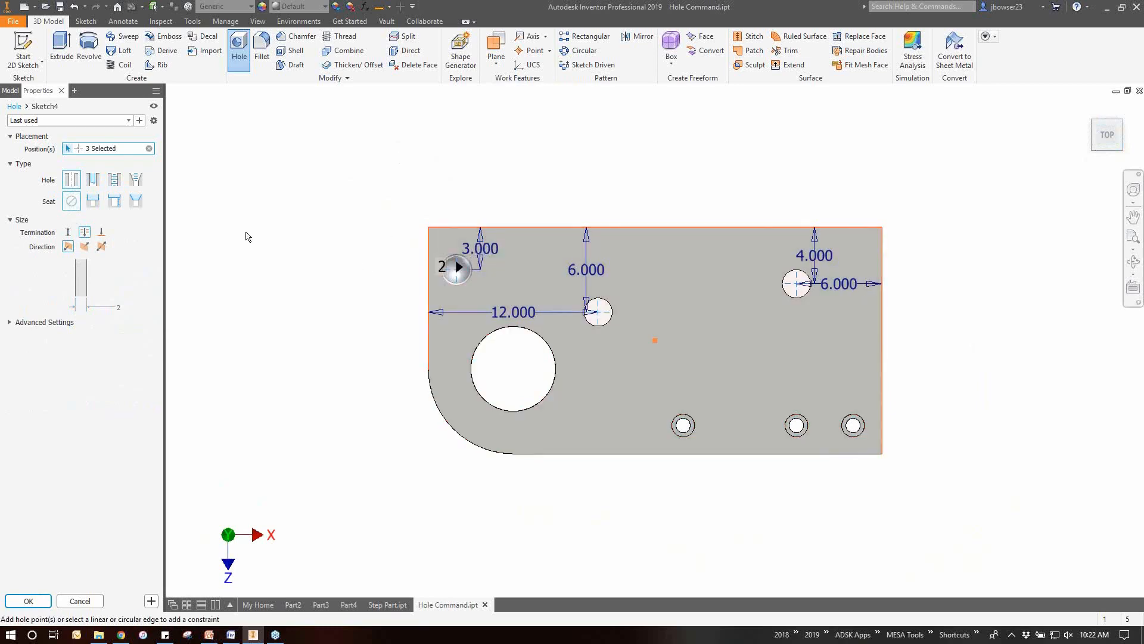
left_click(29, 601)
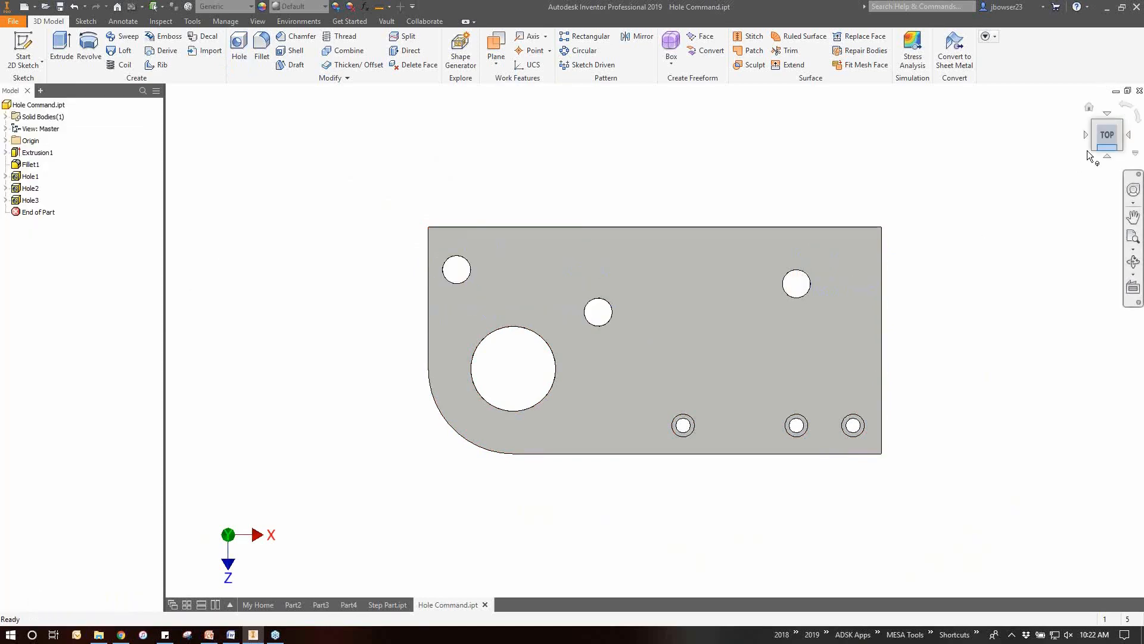
left_click_drag(1088, 151, 1132, 142)
key("F6")
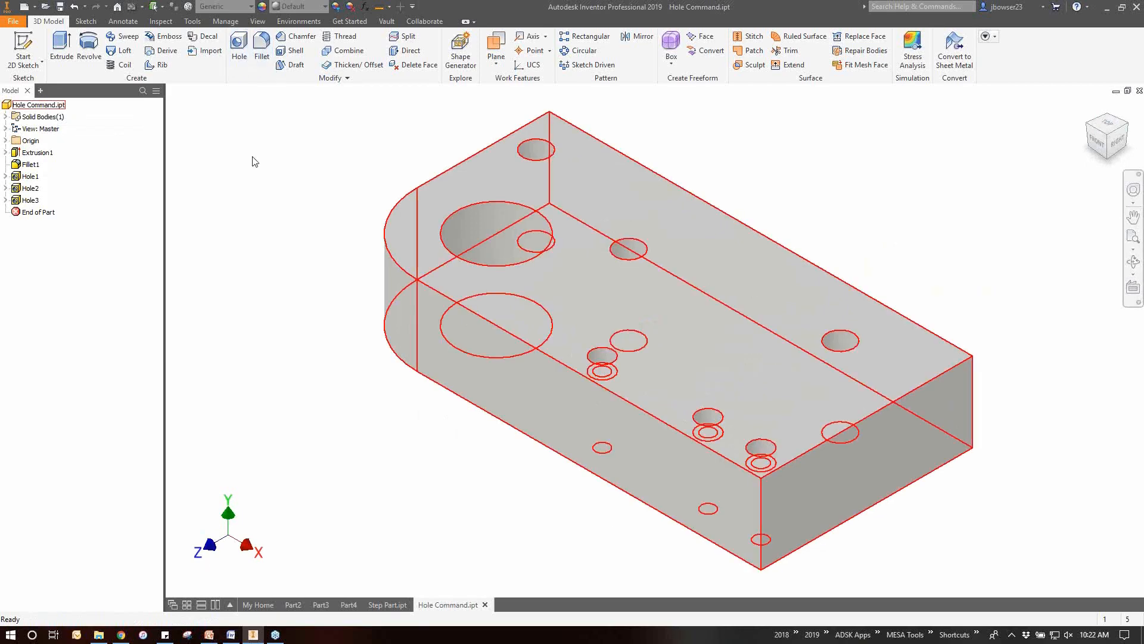
Step: Switch to the PowerPoint presentation and run the slide show from the Assembly Constraint Updates slide, revealing its first bullet
left_click(208, 636)
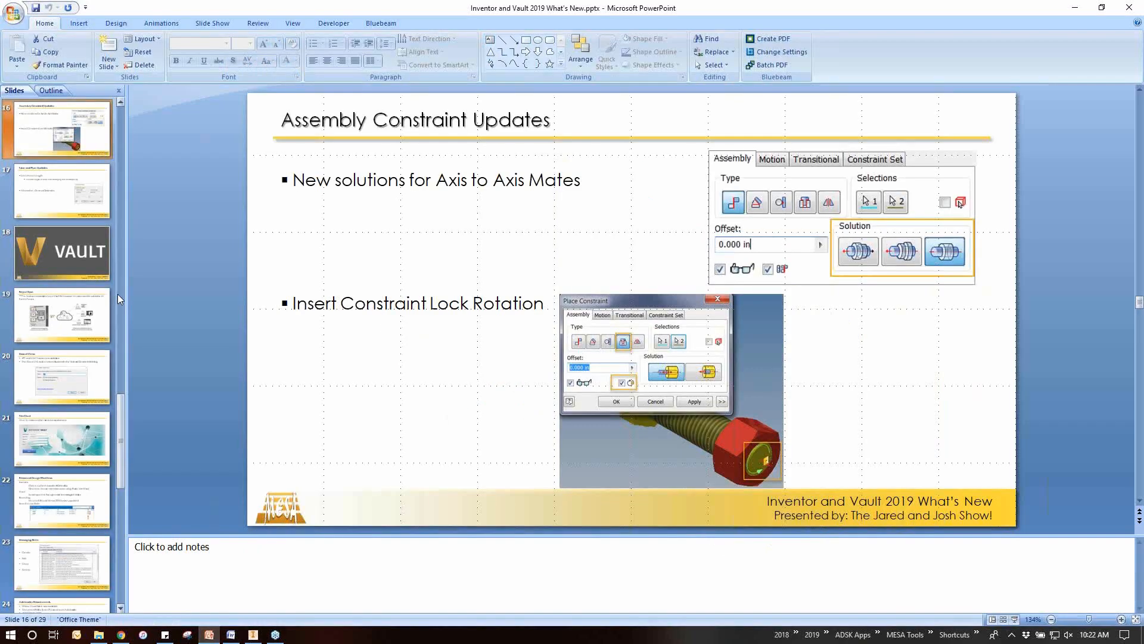
left_click(1014, 620)
left_click(664, 403)
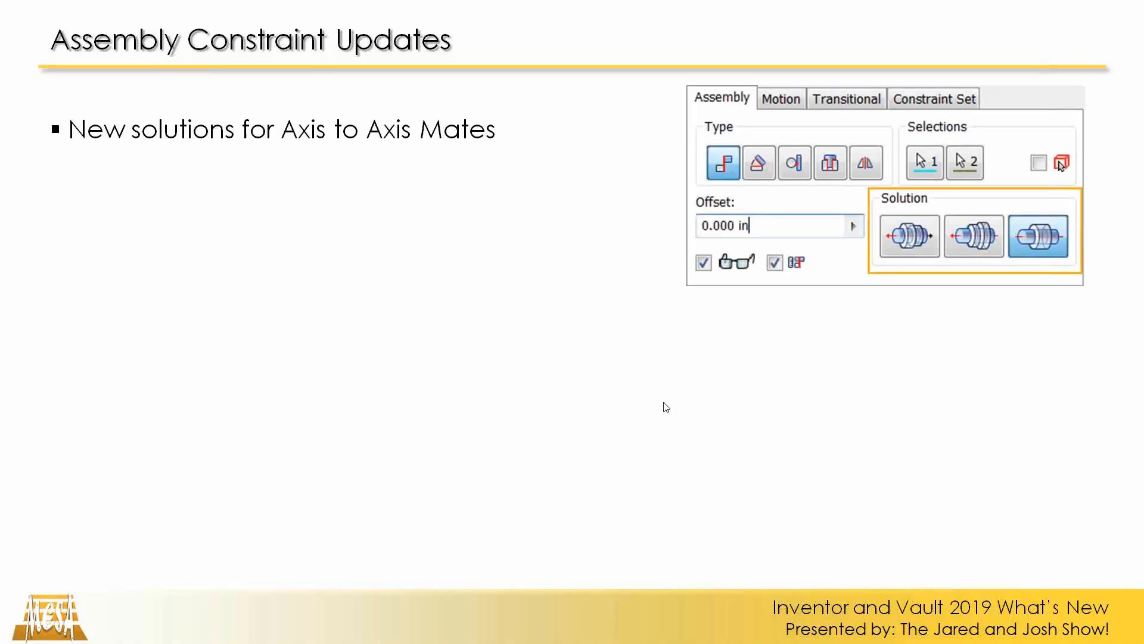